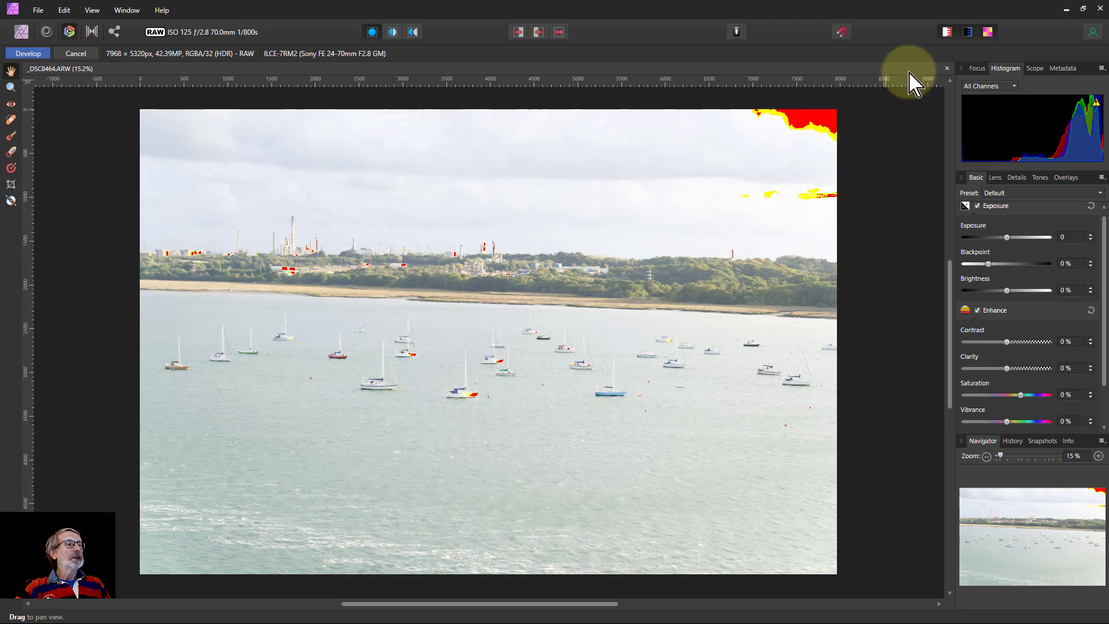
Step: Toggle the clipped highlights and clipped tones overlays off and back on to compare the image
click(946, 34)
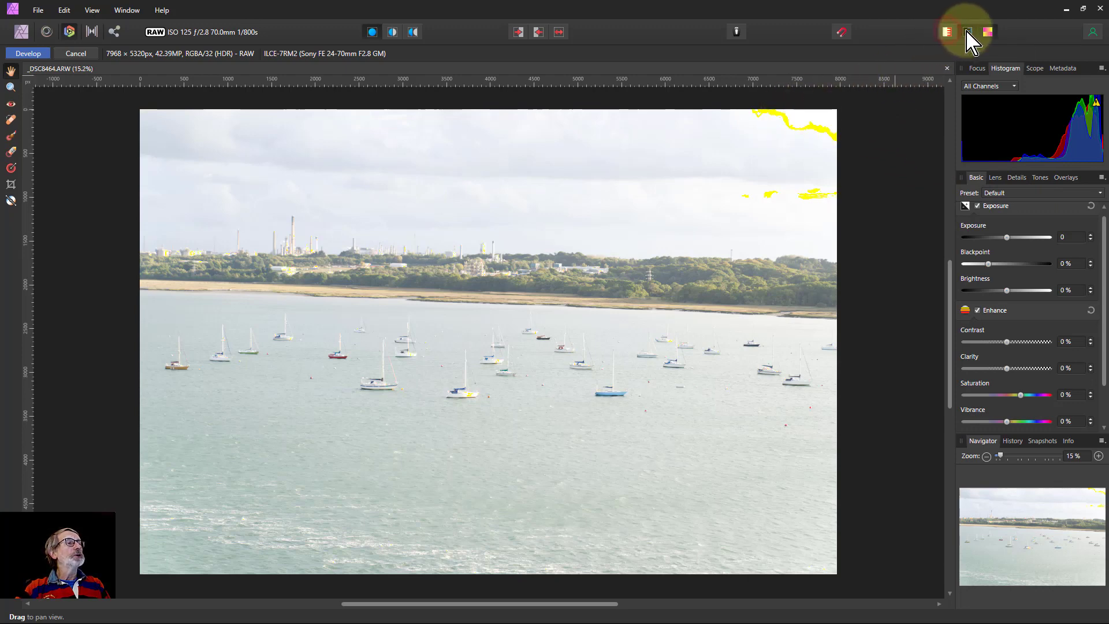
click(989, 33)
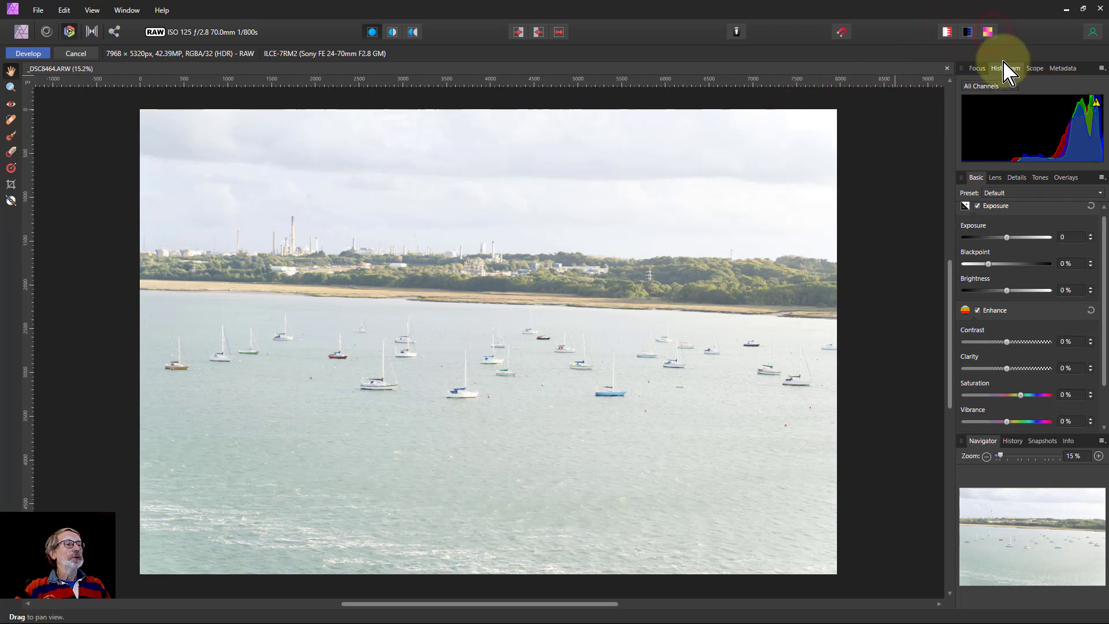
click(989, 32)
click(947, 33)
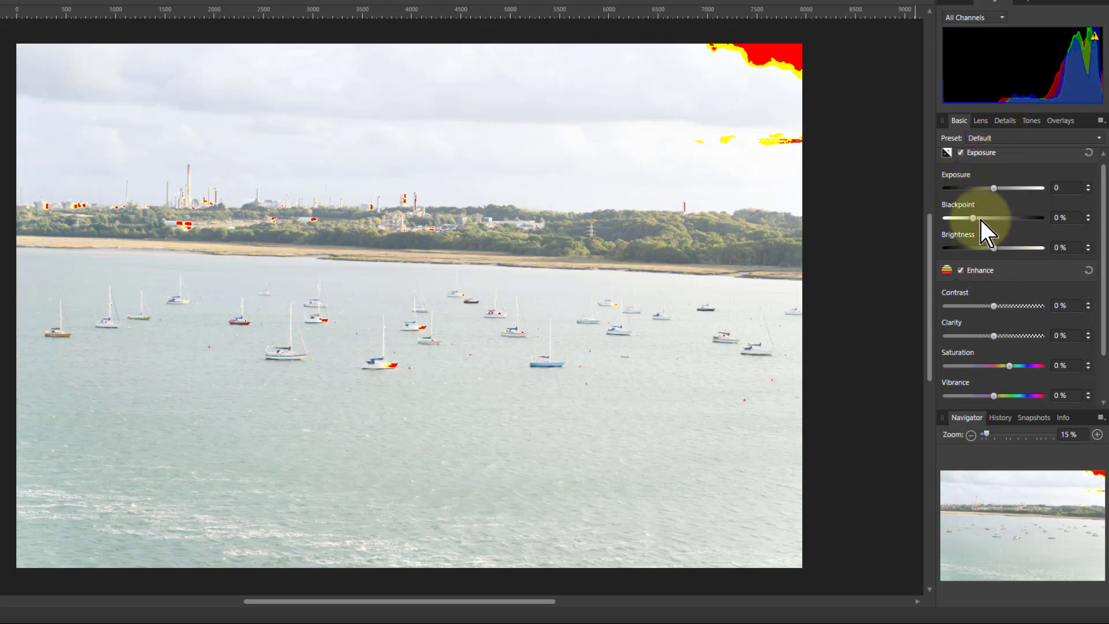
Step: Enable Shadows & Highlights, set Highlights to -100 % and keep Shadows at 0 % after trying -58 %
scroll(1043, 258, down, 2)
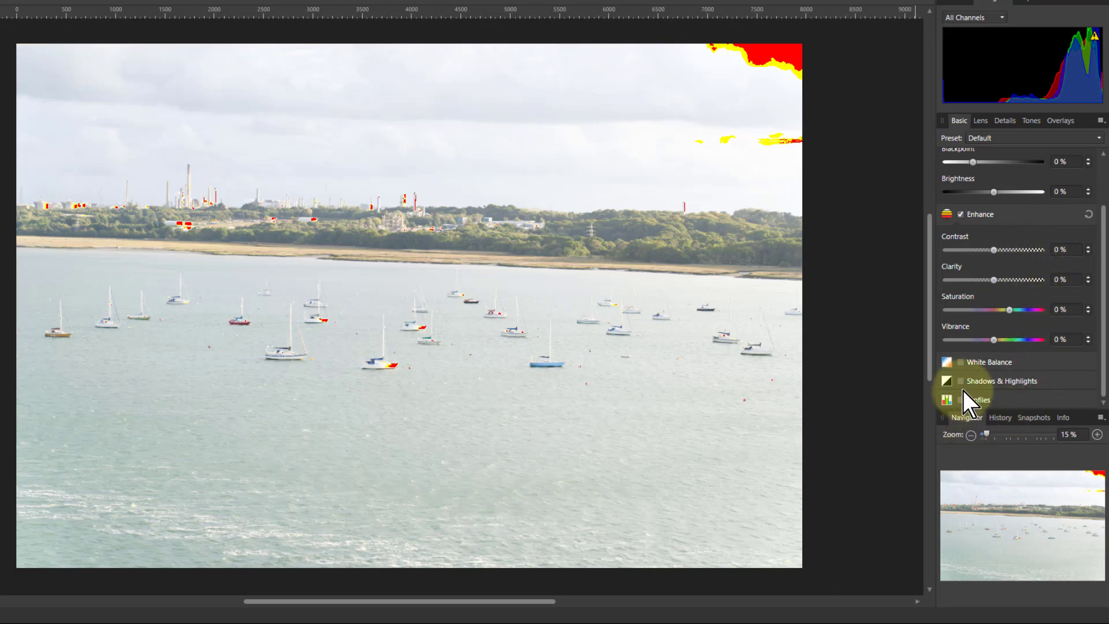
click(1039, 383)
scroll(1040, 375, down, 2)
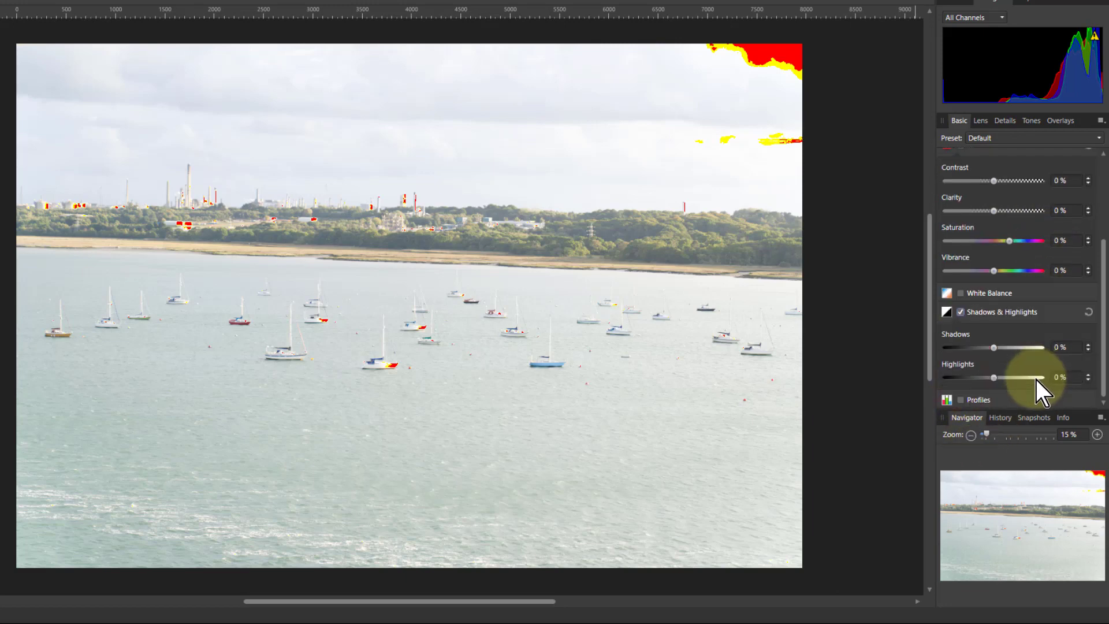
drag(995, 379, 917, 386)
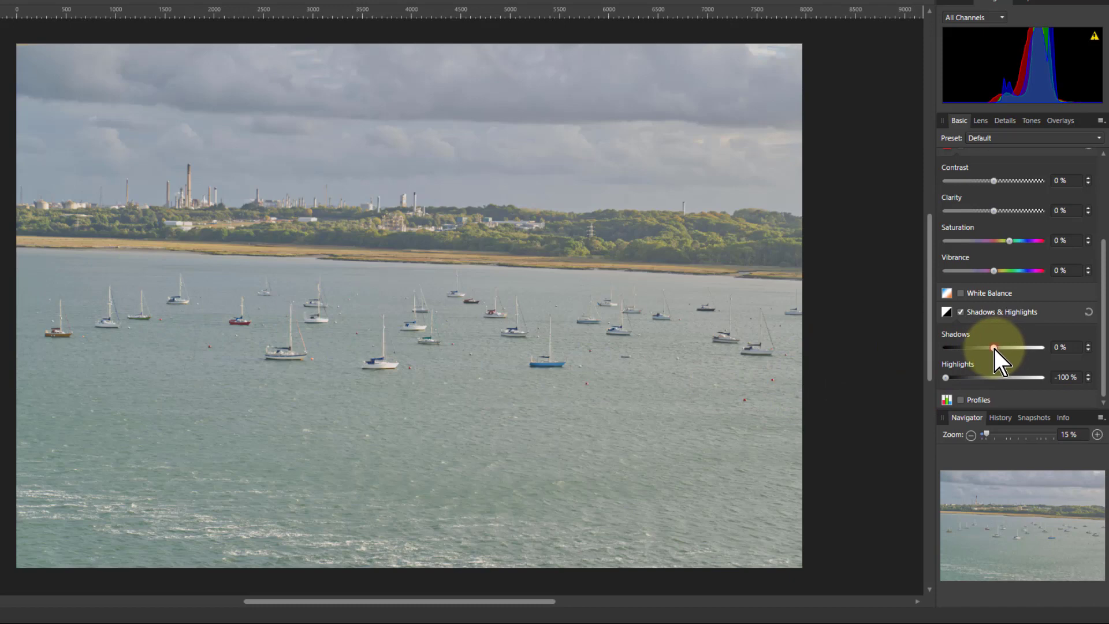
drag(1033, 349, 966, 349)
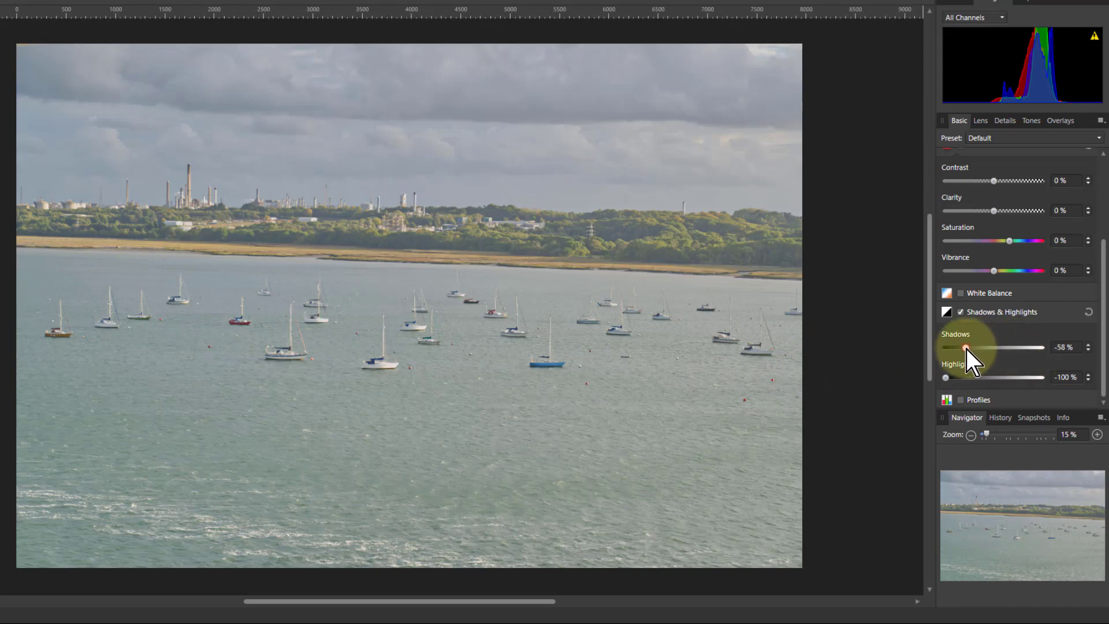
double_click(966, 349)
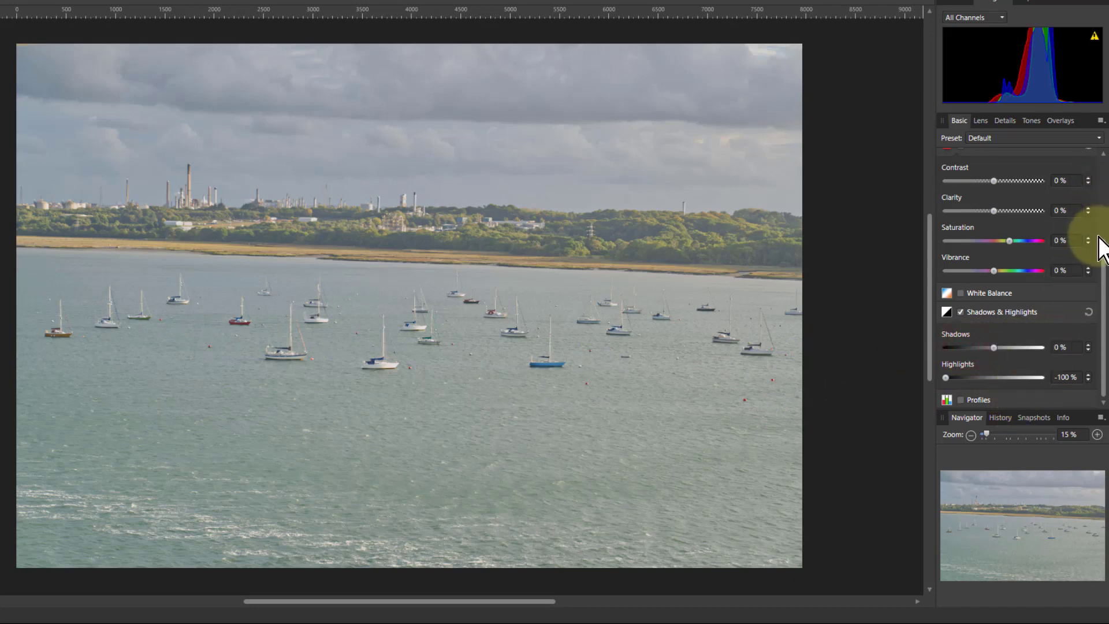
Step: Set Blackpoint to 21 %, Brightness to 25 % and Exposure to 0.646, and develop the RAW image
scroll(1098, 238, up, 3)
scroll(1099, 246, up, 1)
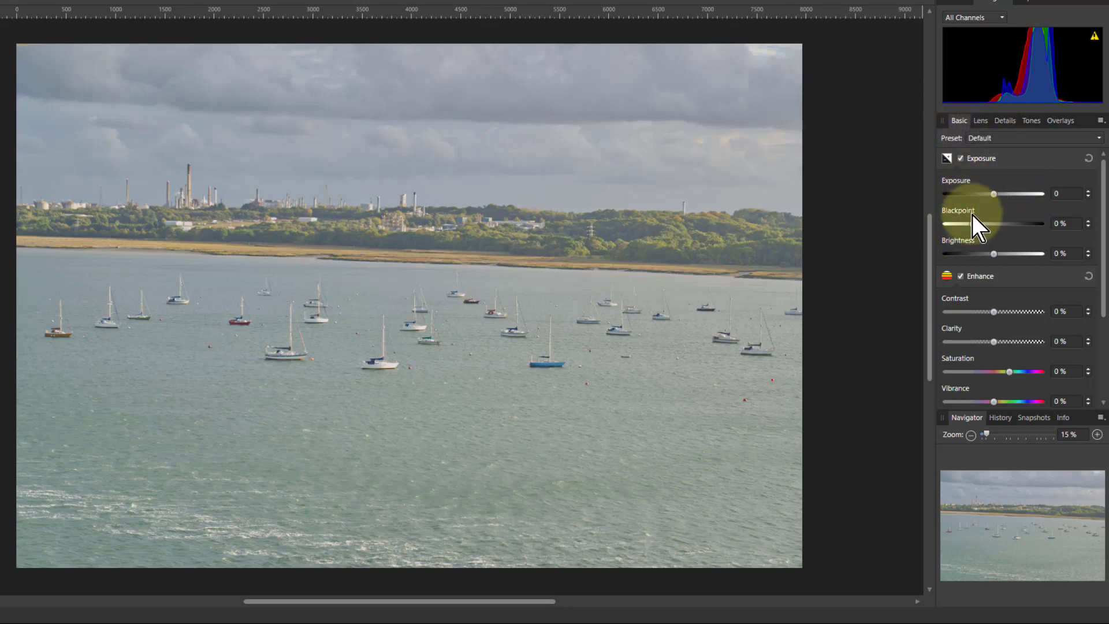
drag(974, 224, 1048, 256)
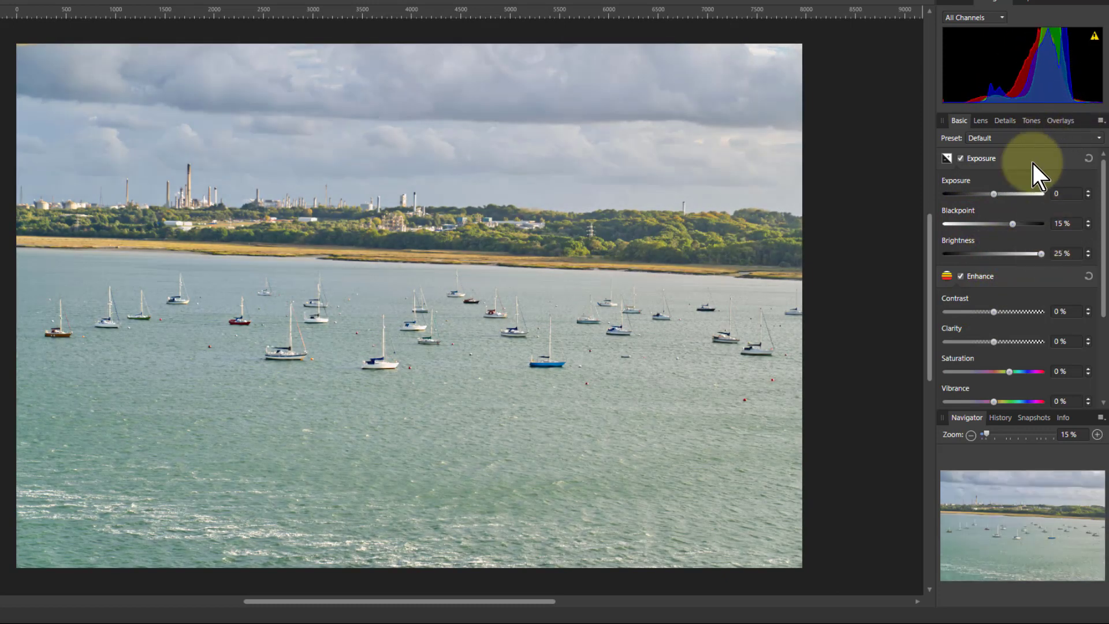
drag(994, 197, 1032, 223)
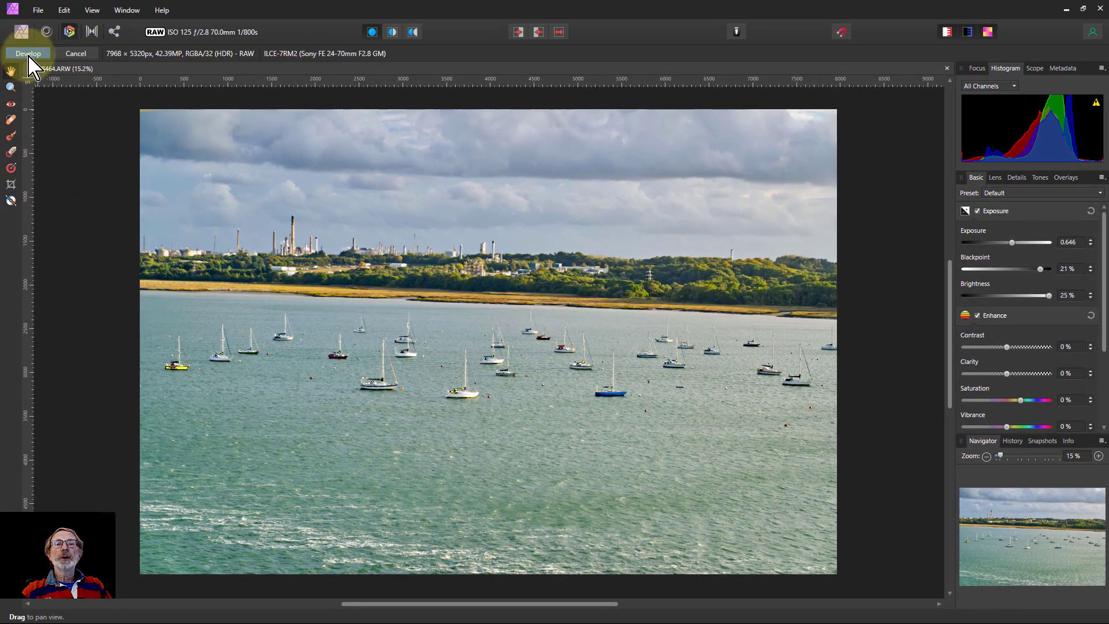
click(28, 54)
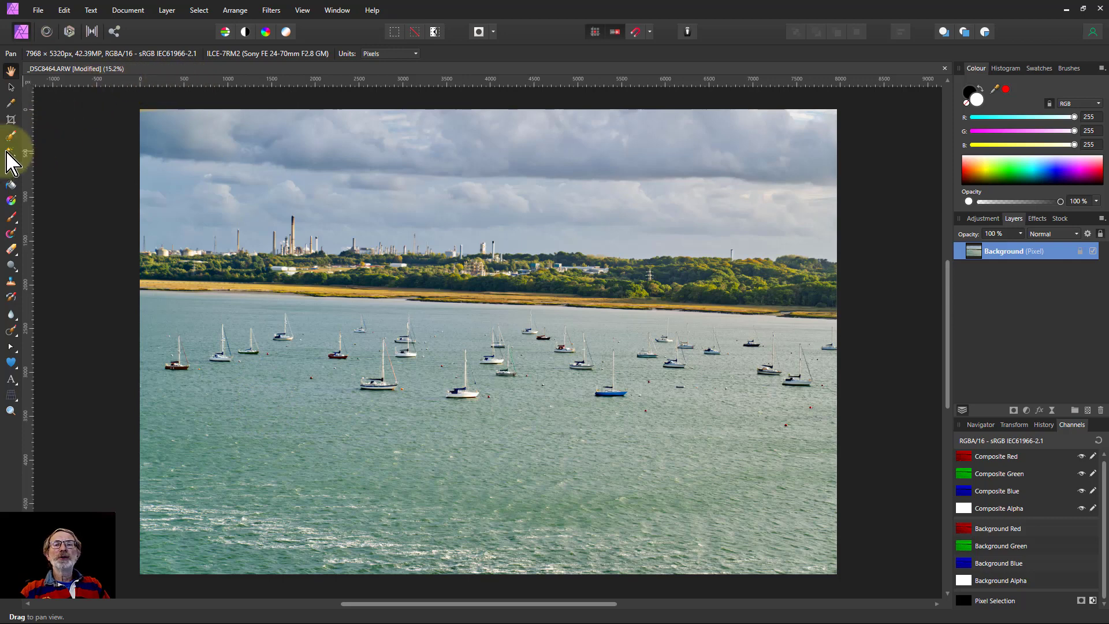
Step: Level the shoreline by rotating the image slightly counterclockwise with the Crop tool, keeping the 7968 x 5320 px crop size
click(11, 120)
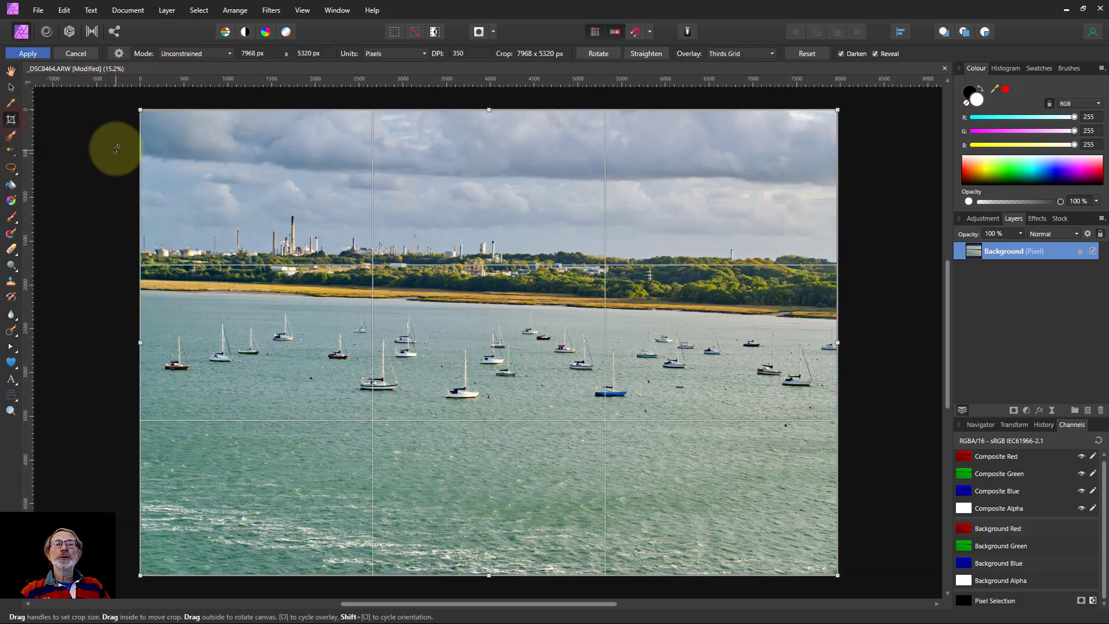
drag(132, 105, 120, 112)
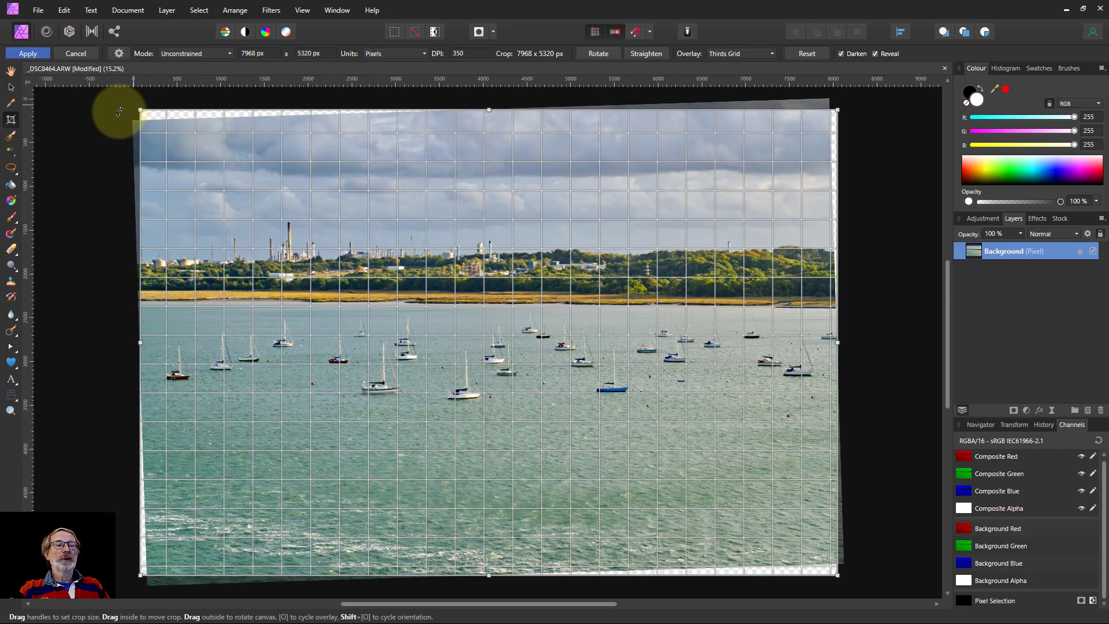
drag(119, 111, 119, 111)
click(27, 53)
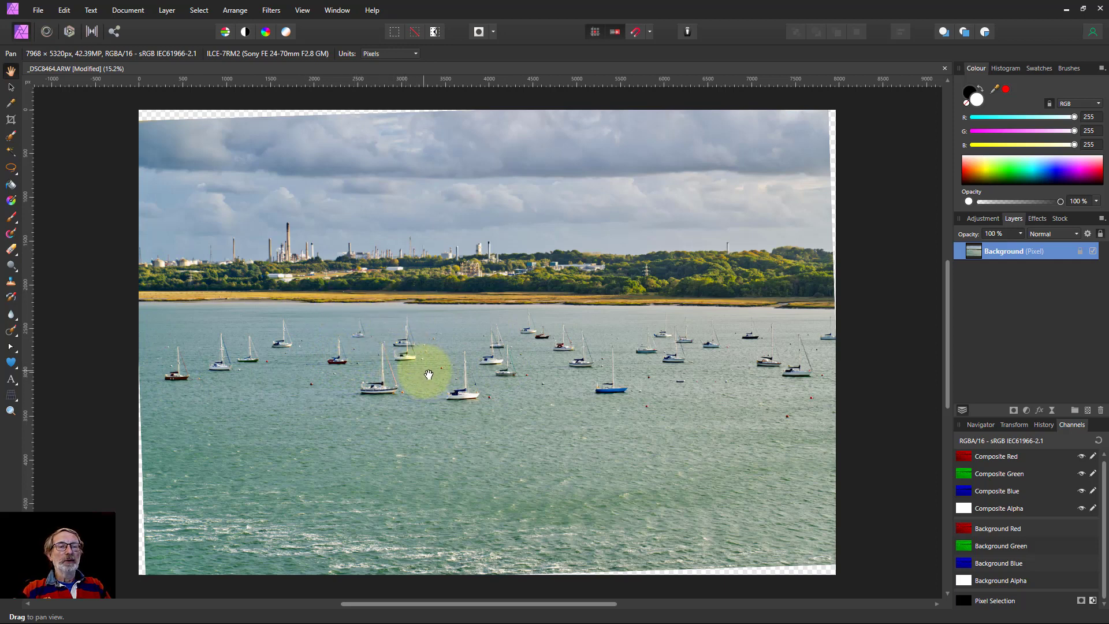
Step: Add an empty pixel layer above the background and set the Inpainting Brush to work on Current Layer & Below
click(1088, 411)
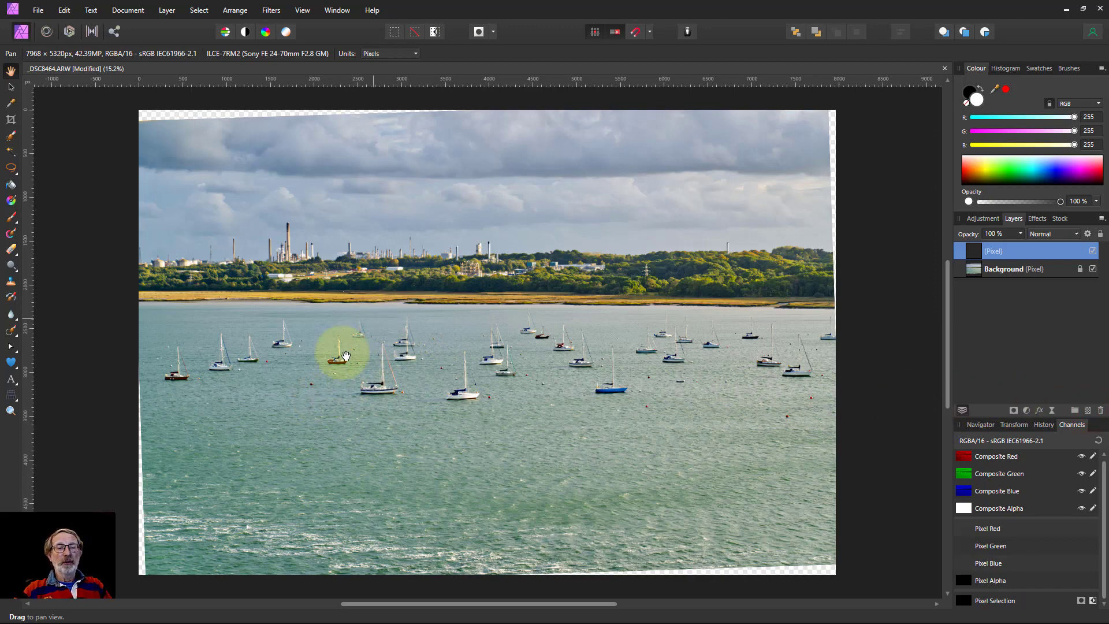
scroll(355, 350, up, 3)
scroll(563, 351, up, 4)
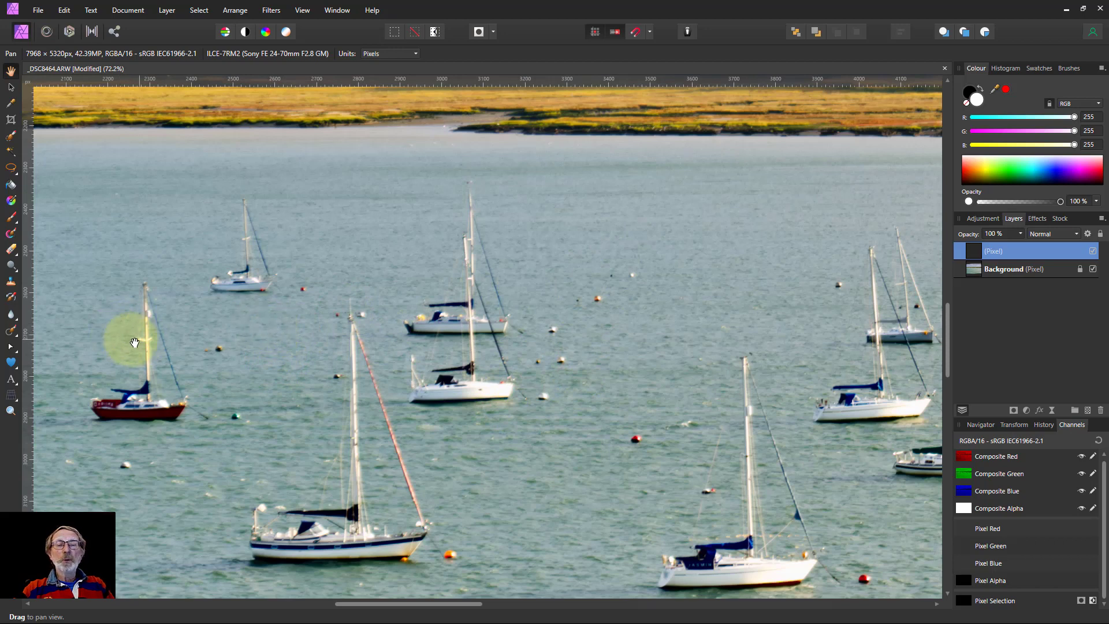
click(11, 331)
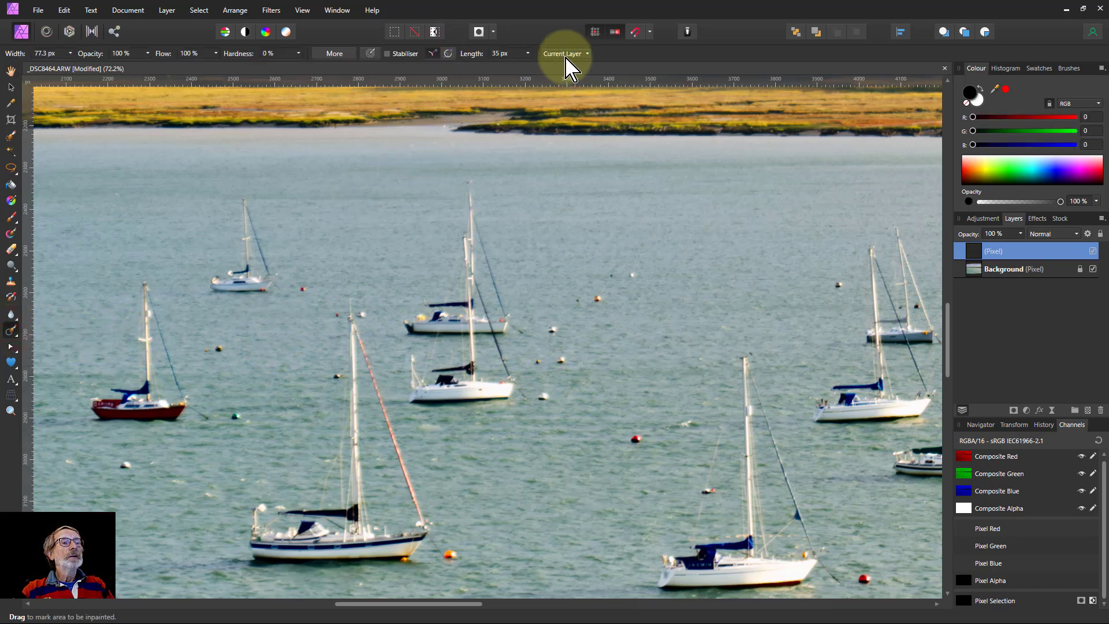
click(564, 54)
click(575, 79)
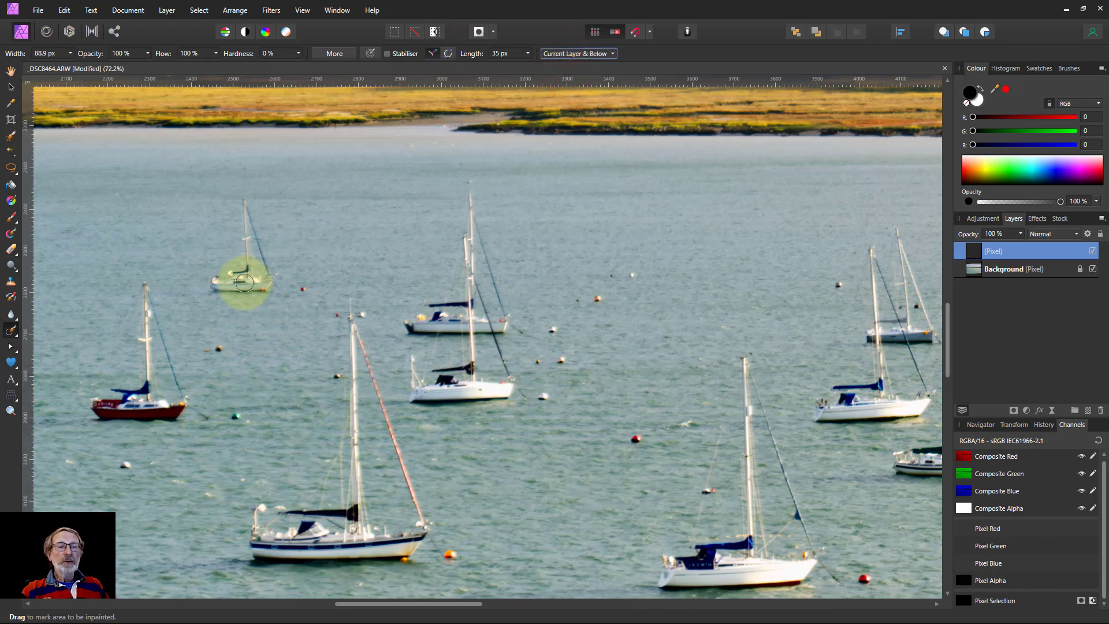
Step: Inpaint with a 102.2 px brush over the small far white boat, its nearby red buoy and the two overlapping boats in the middle
key(bracketright)
key(bracketright)
mouse_move(210, 283)
mouse_down()
mouse_move(268, 283)
mouse_move(246, 210)
mouse_move(235, 281)
mouse_move(253, 263)
mouse_move(231, 278)
mouse_up()
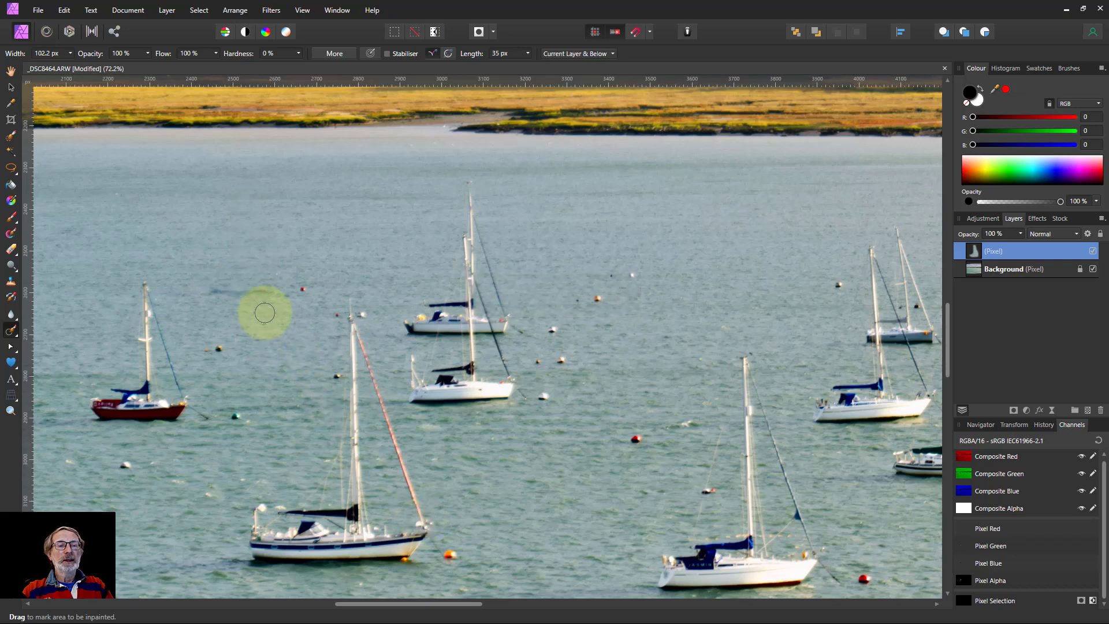
drag(218, 293, 308, 290)
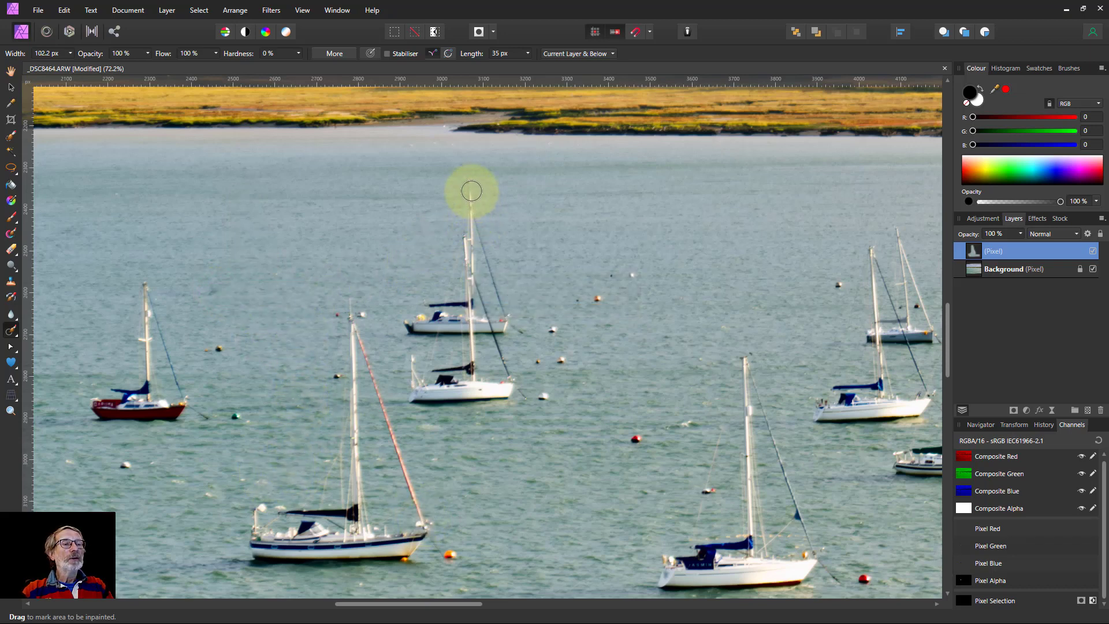
mouse_move(470, 203)
mouse_down()
mouse_move(470, 257)
mouse_move(503, 319)
mouse_move(468, 238)
mouse_move(484, 254)
mouse_move(501, 327)
mouse_move(409, 330)
mouse_move(429, 309)
mouse_move(458, 309)
mouse_move(461, 321)
mouse_move(476, 261)
mouse_move(470, 310)
mouse_move(481, 318)
mouse_move(467, 317)
mouse_move(465, 335)
mouse_move(473, 386)
mouse_move(515, 389)
mouse_move(482, 307)
mouse_move(482, 398)
mouse_move(496, 400)
mouse_move(415, 398)
mouse_move(415, 360)
mouse_move(420, 376)
mouse_move(477, 373)
mouse_move(440, 380)
mouse_move(502, 381)
mouse_move(498, 366)
mouse_move(485, 391)
mouse_move(456, 397)
mouse_move(483, 400)
mouse_up()
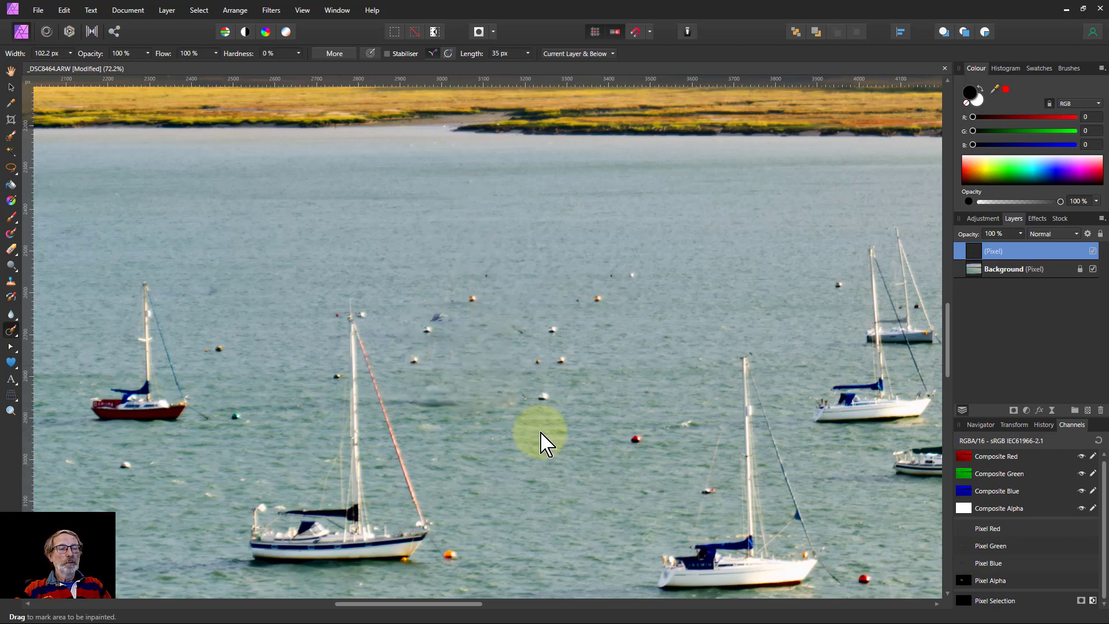
drag(419, 403, 441, 402)
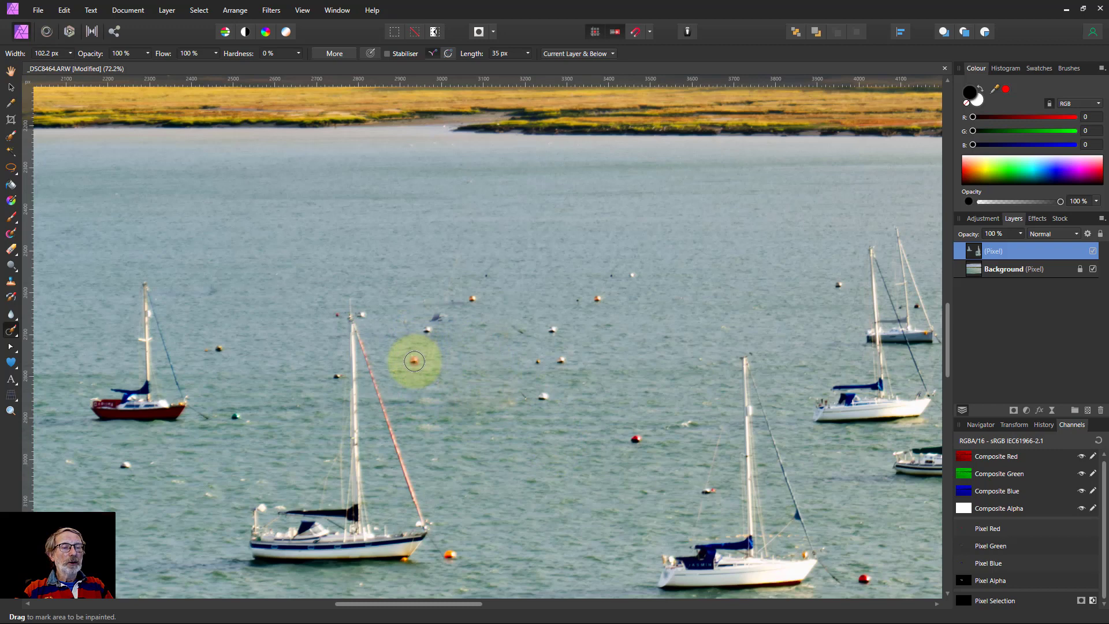
Step: Inpaint the scattered buoys around the removed boats and the yellow buoy beside the red boat
click(414, 361)
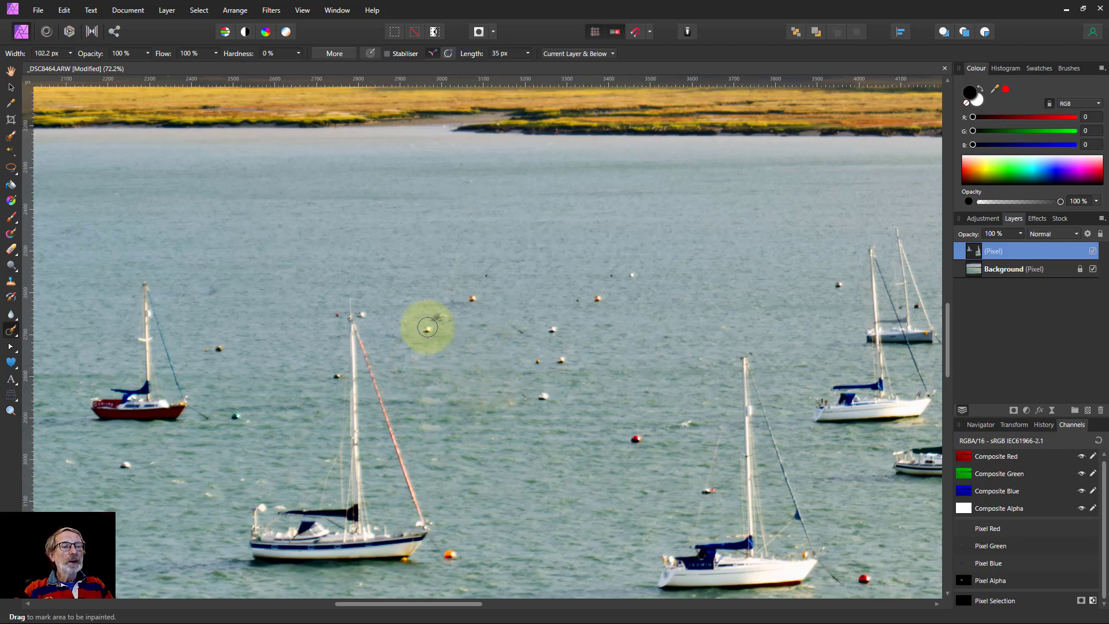
click(472, 299)
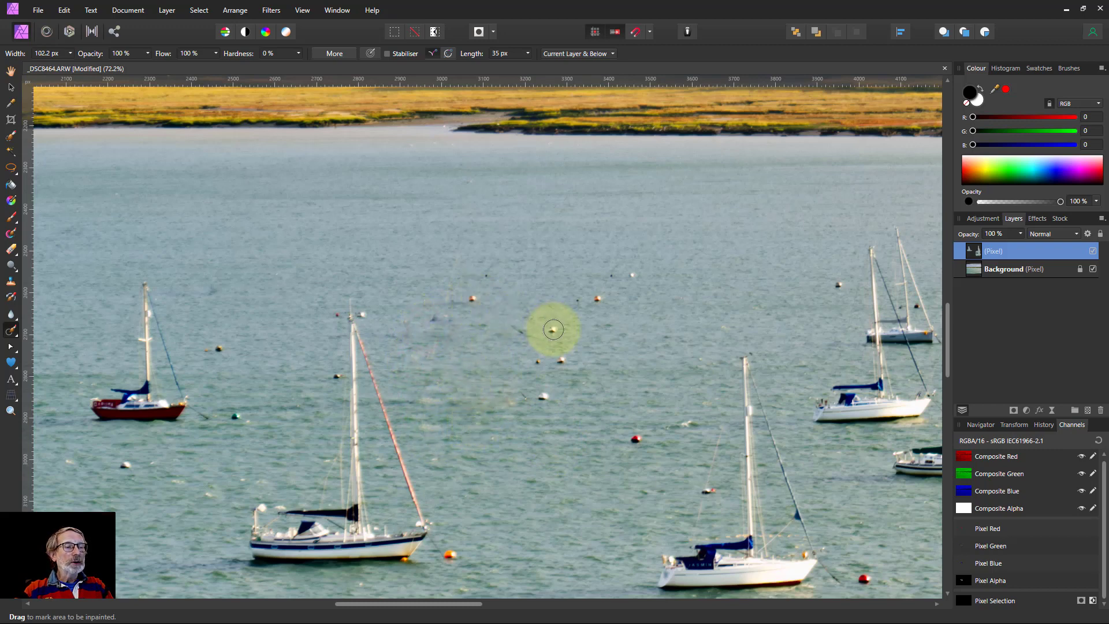
click(538, 363)
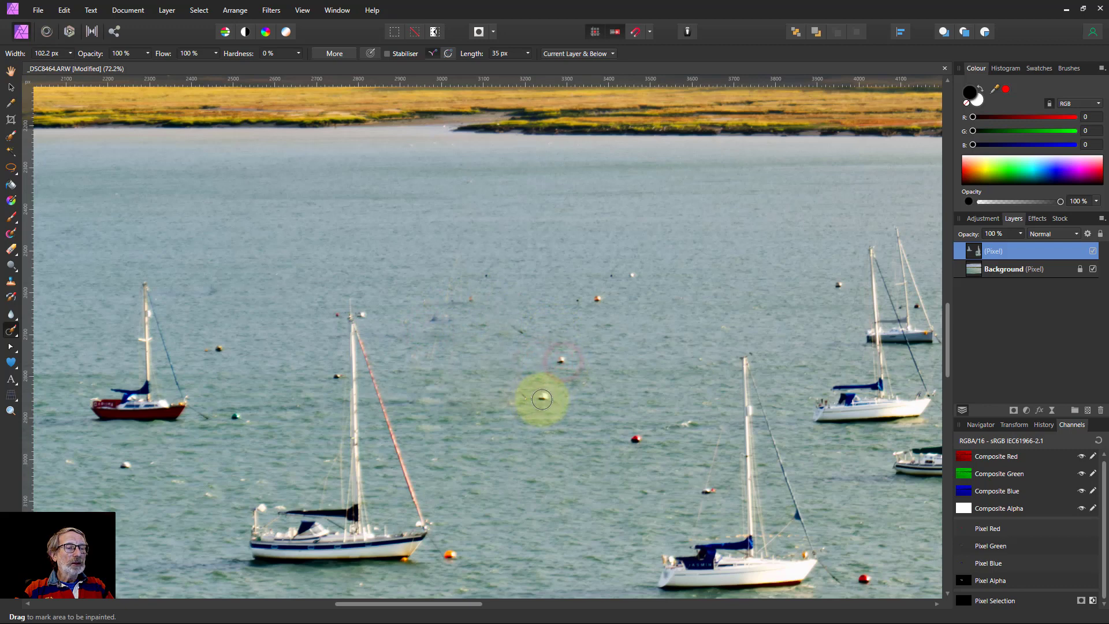
click(543, 398)
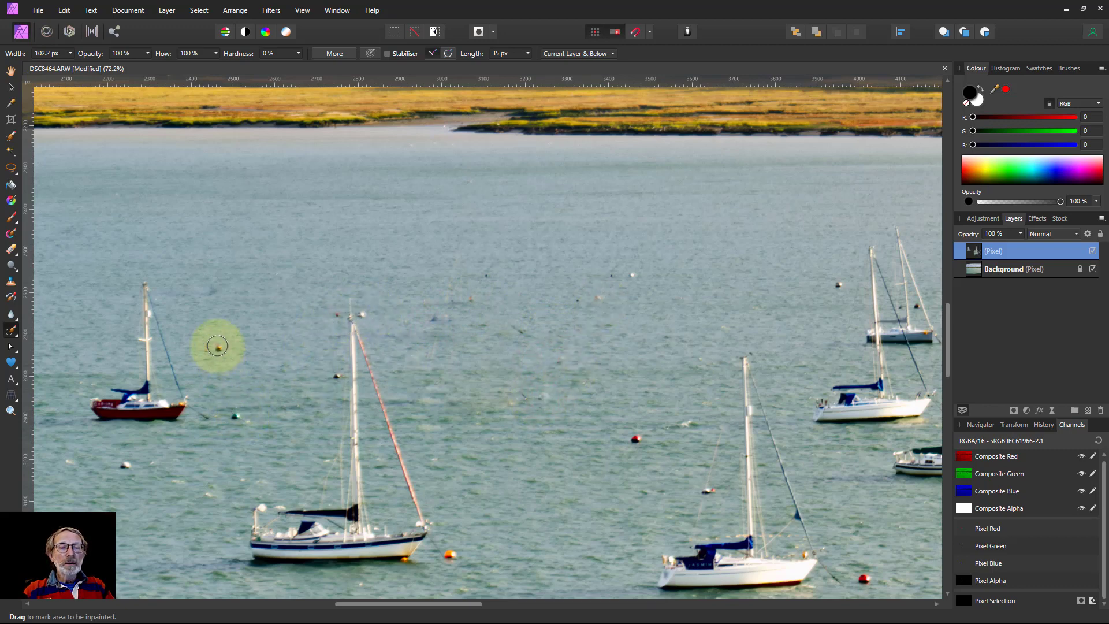
click(218, 349)
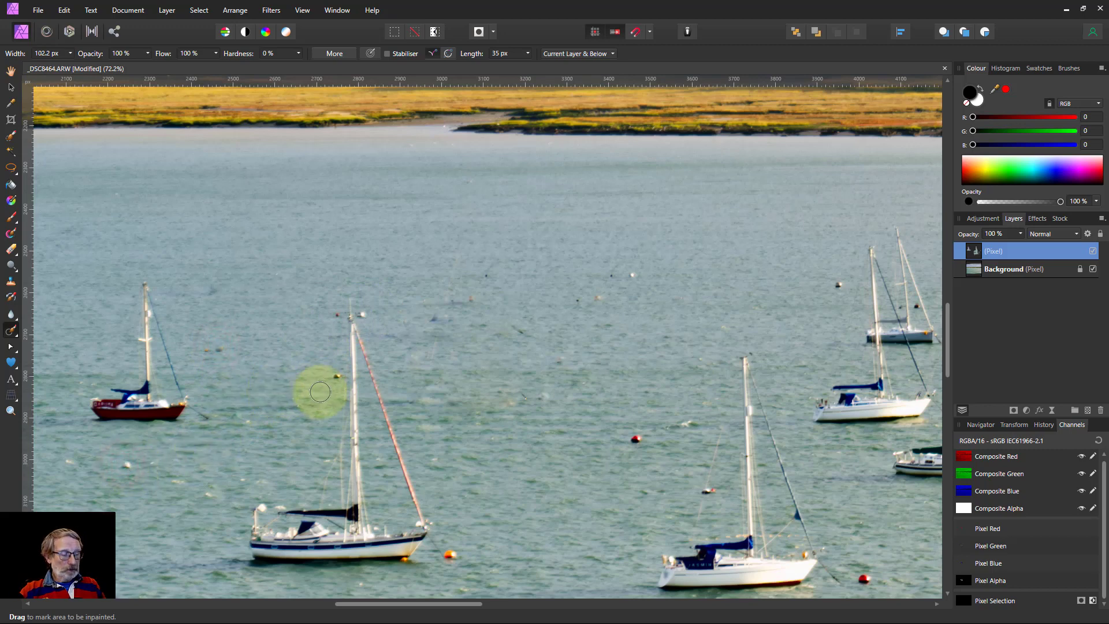
Step: Reduce the brush to 62.8 px and inpaint the small buoys near the mast and the leftover specks on the water
key([)
key([)
click(336, 377)
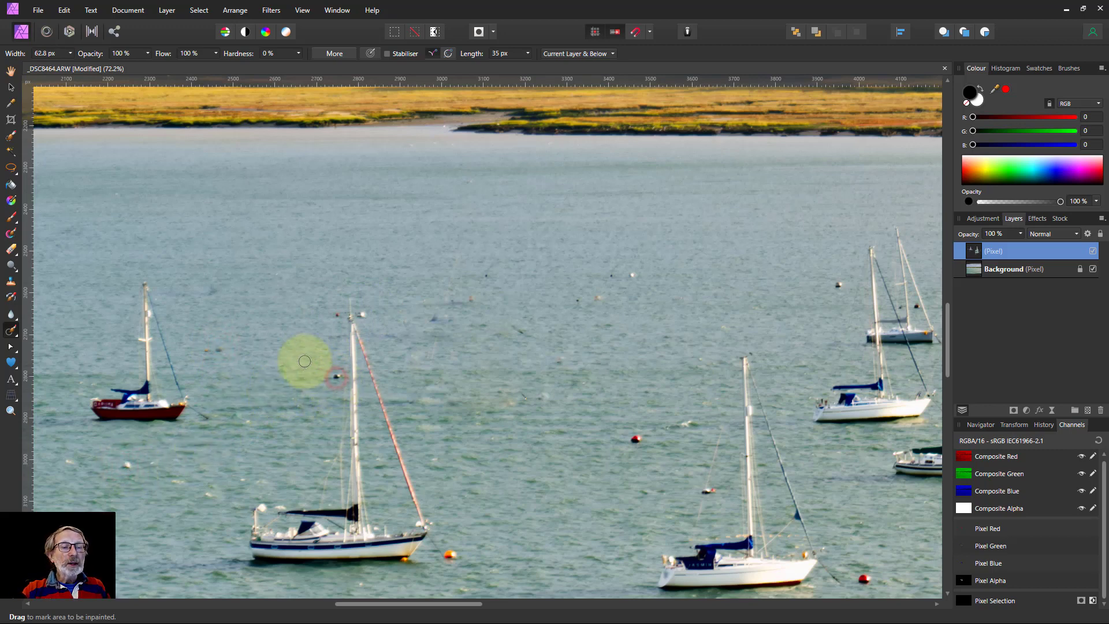
click(336, 315)
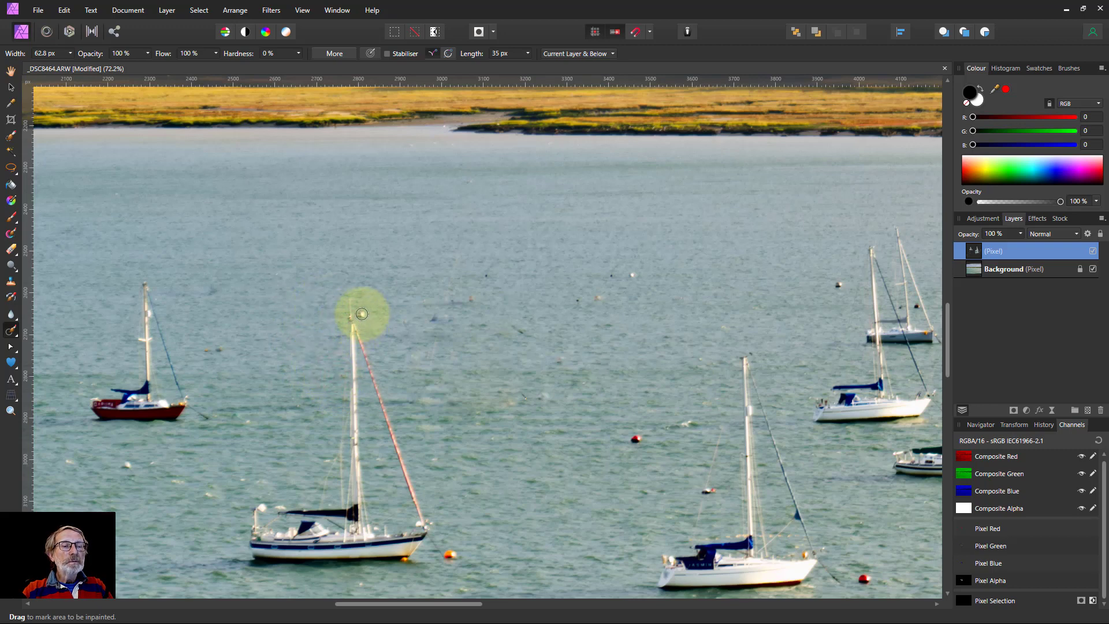
click(432, 320)
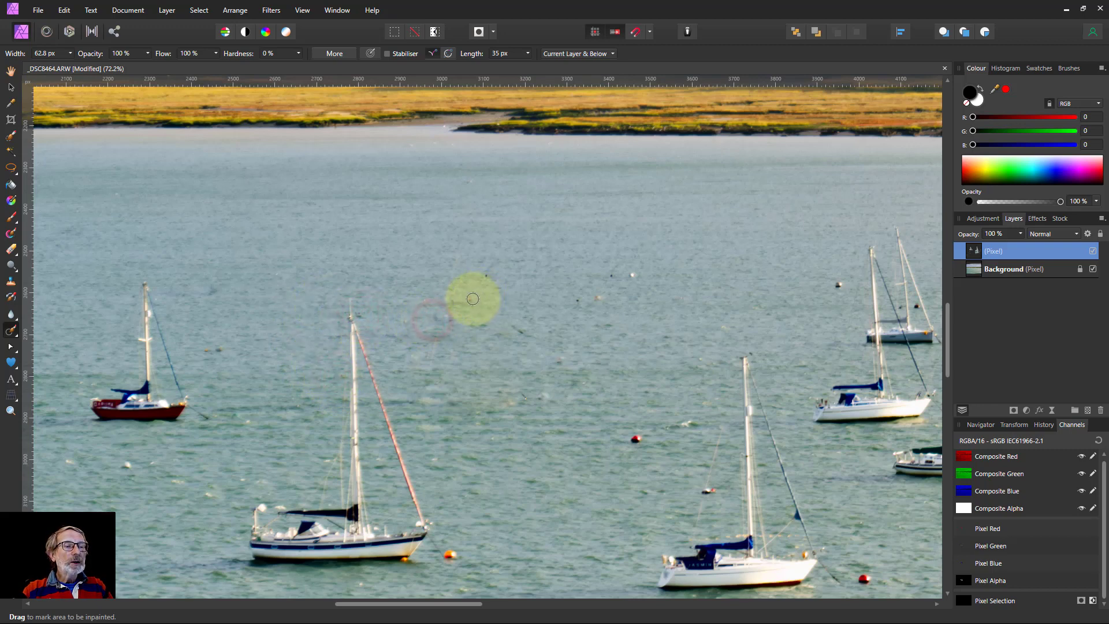
click(486, 277)
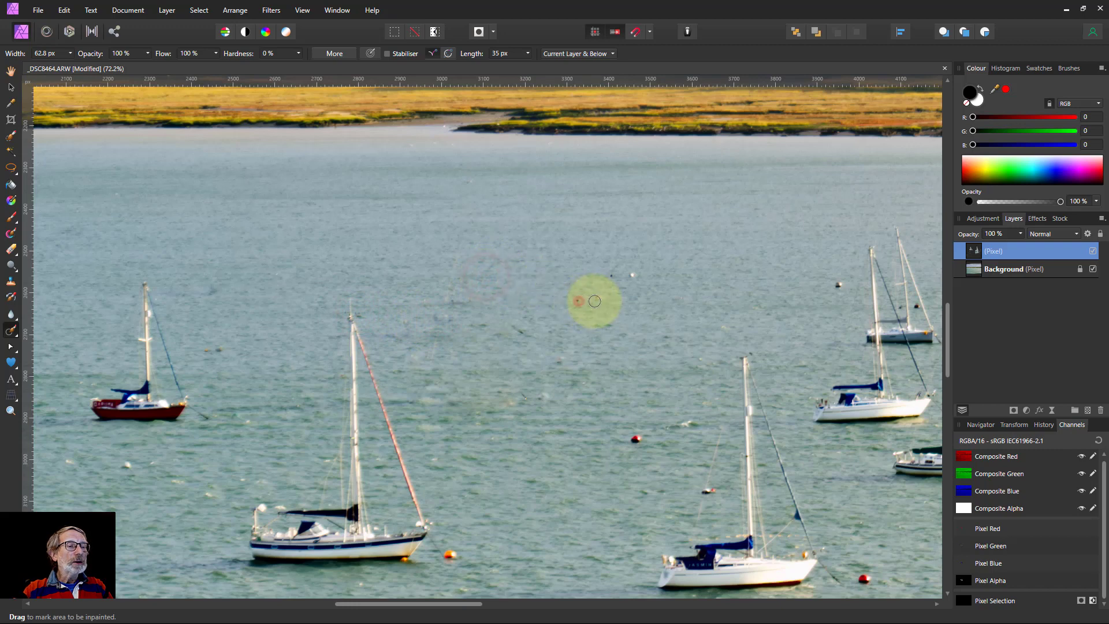
click(595, 301)
click(610, 279)
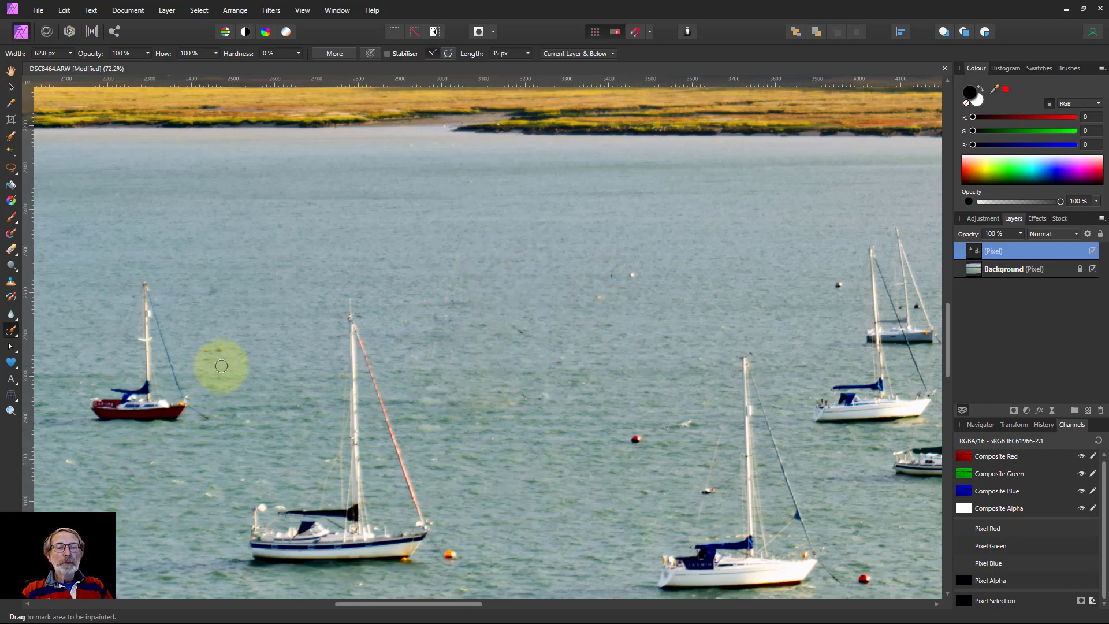
click(209, 497)
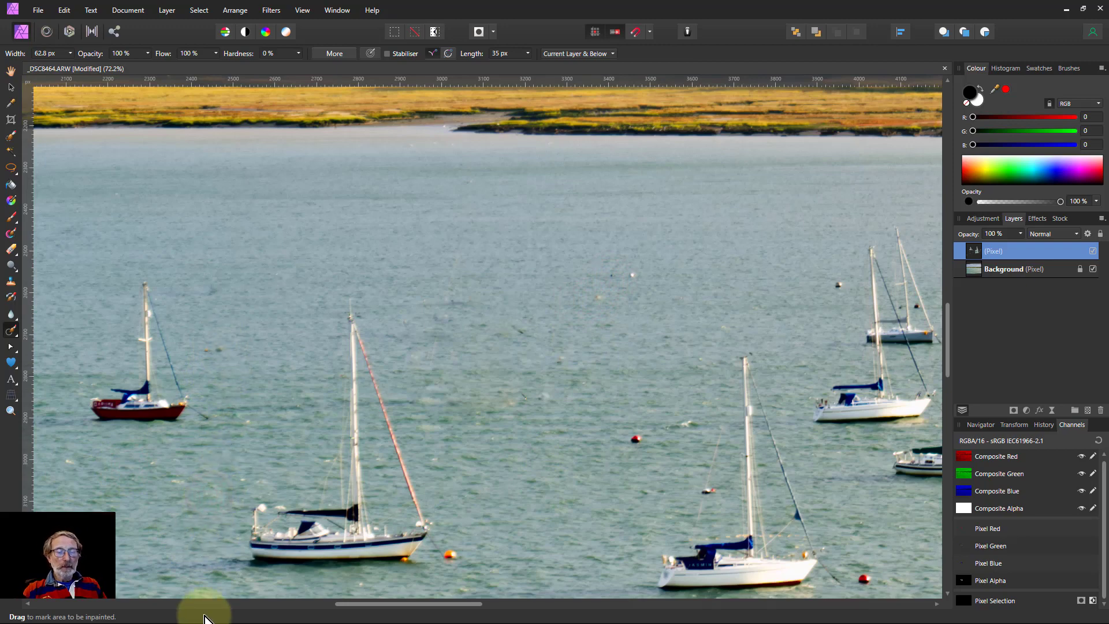
key(ctrl+0)
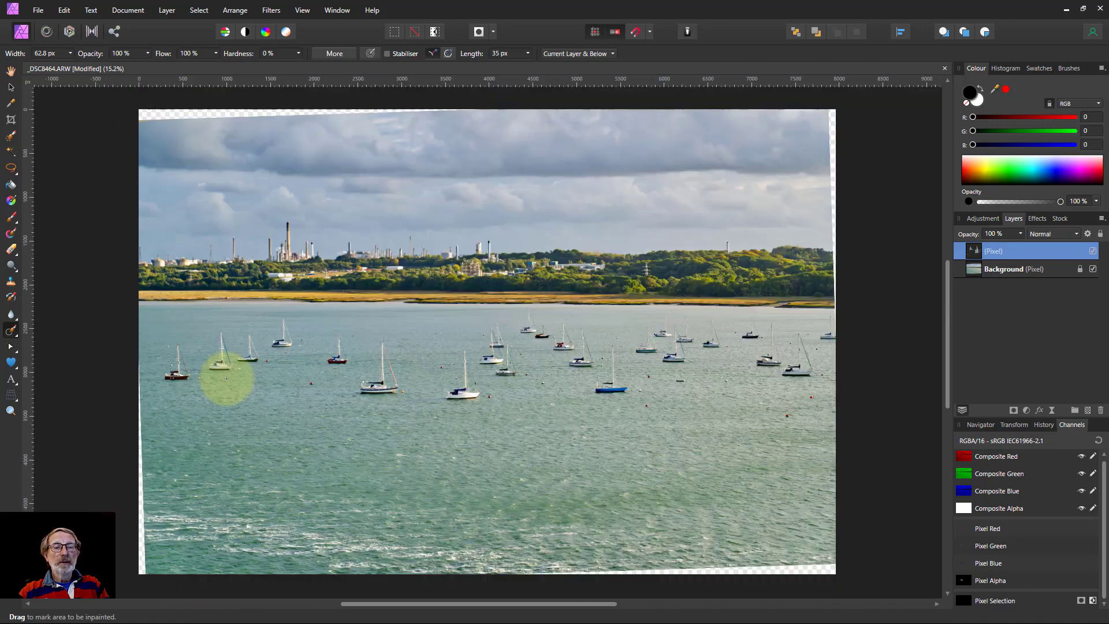
Step: Inpaint the orange, red and white buoys and small specks on the water around the sailing boats on the harbour's left side
scroll(228, 376, up, 5)
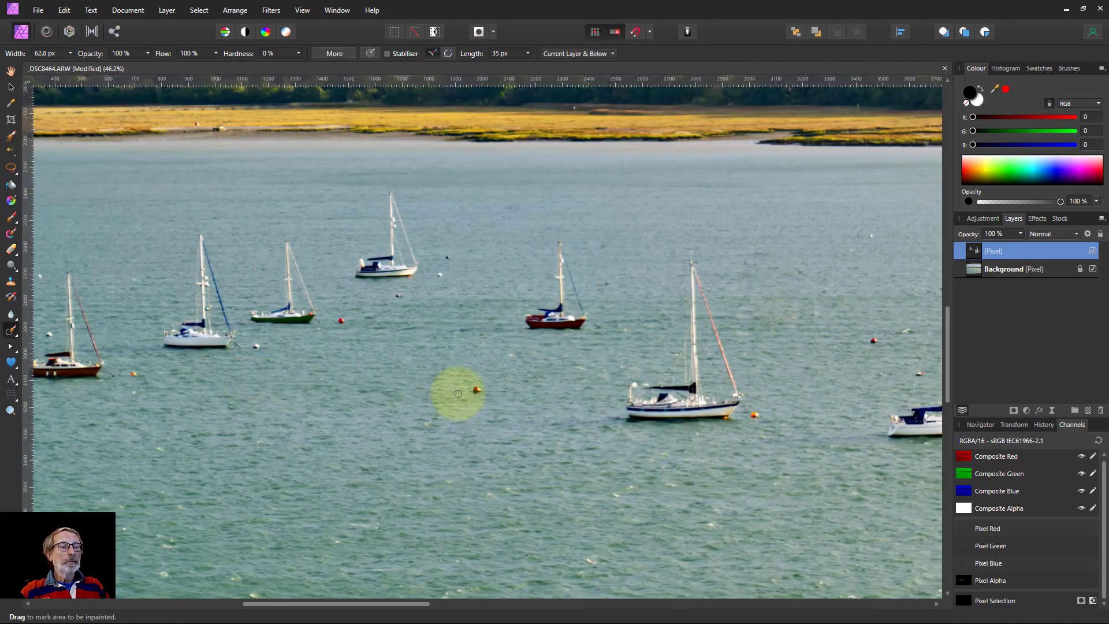
click(474, 388)
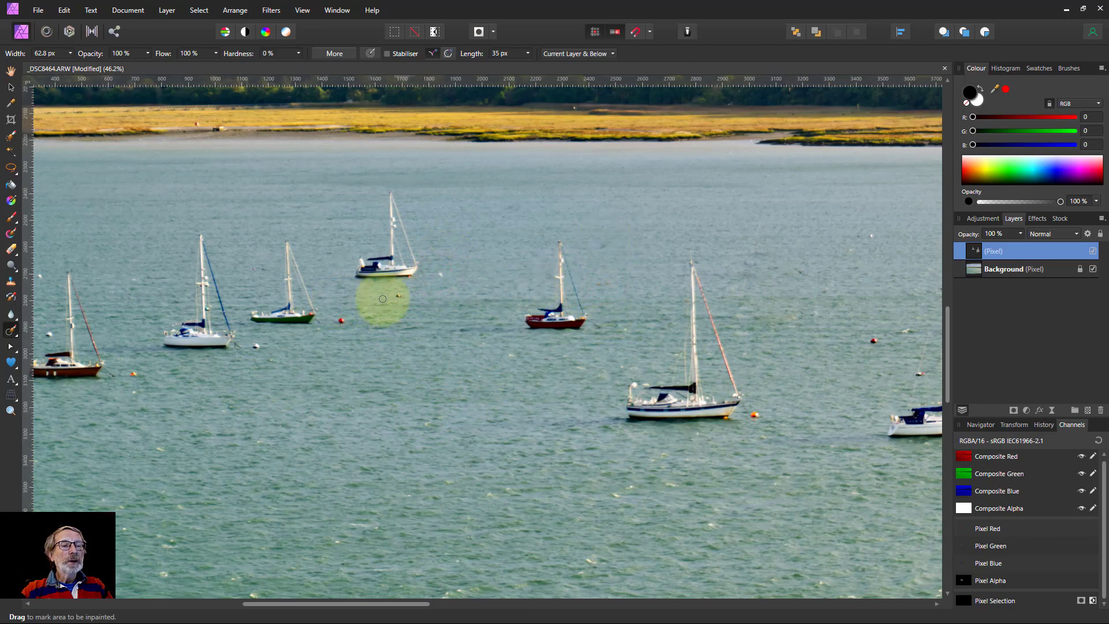
click(402, 296)
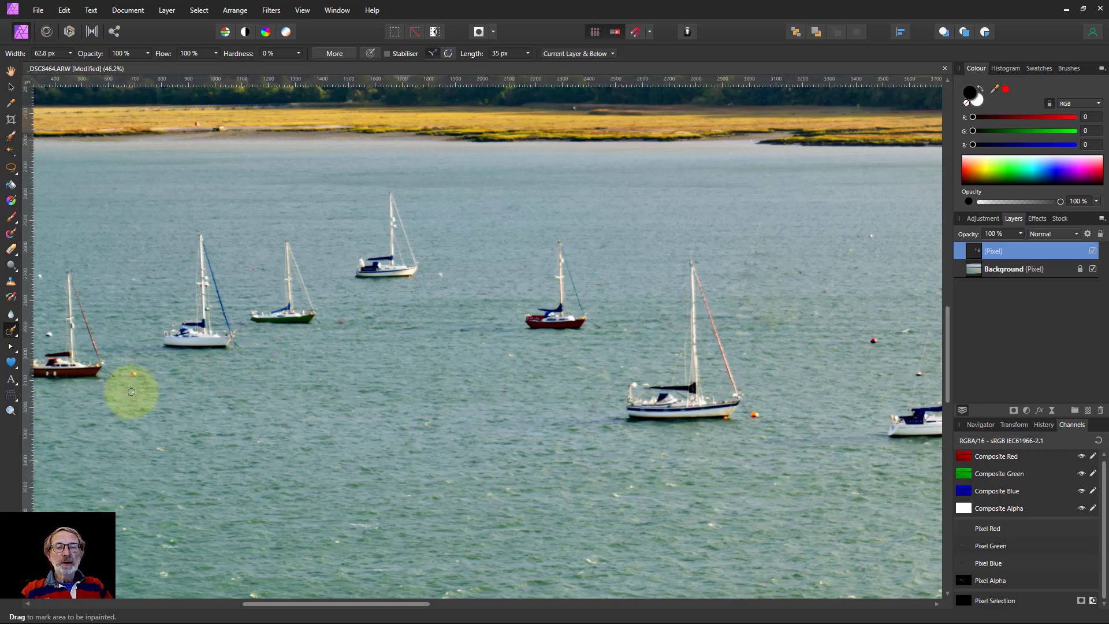
click(156, 447)
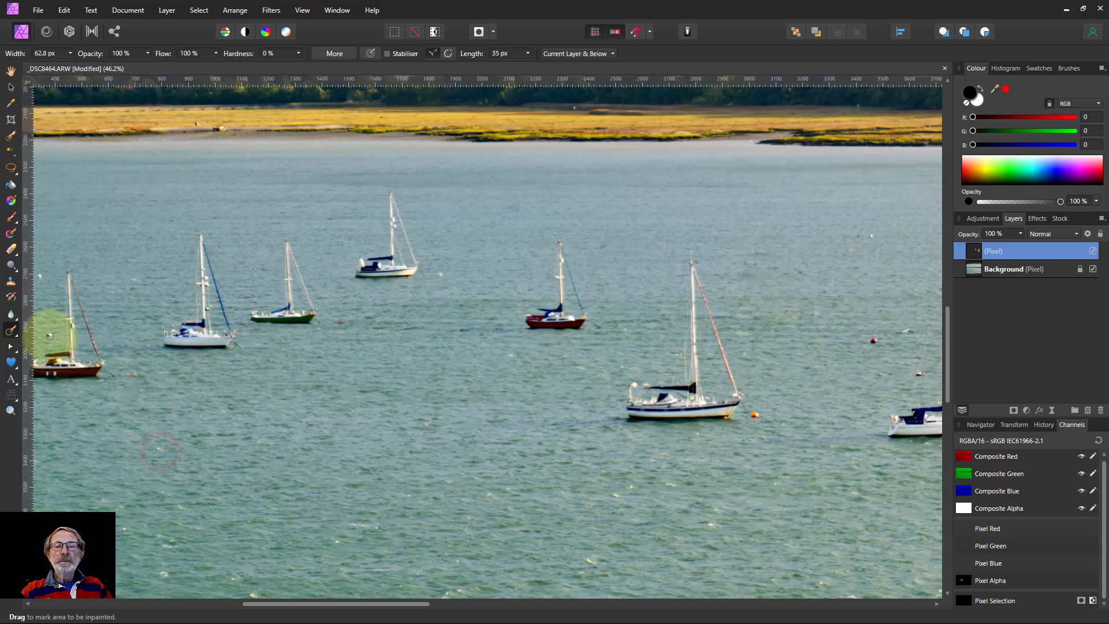
click(51, 334)
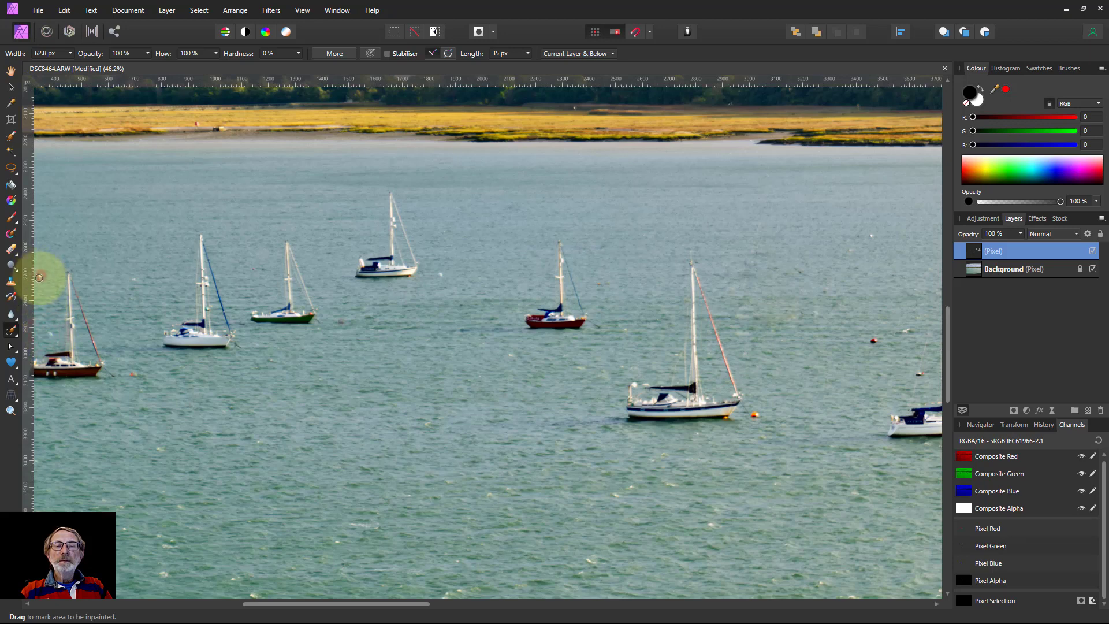
click(51, 333)
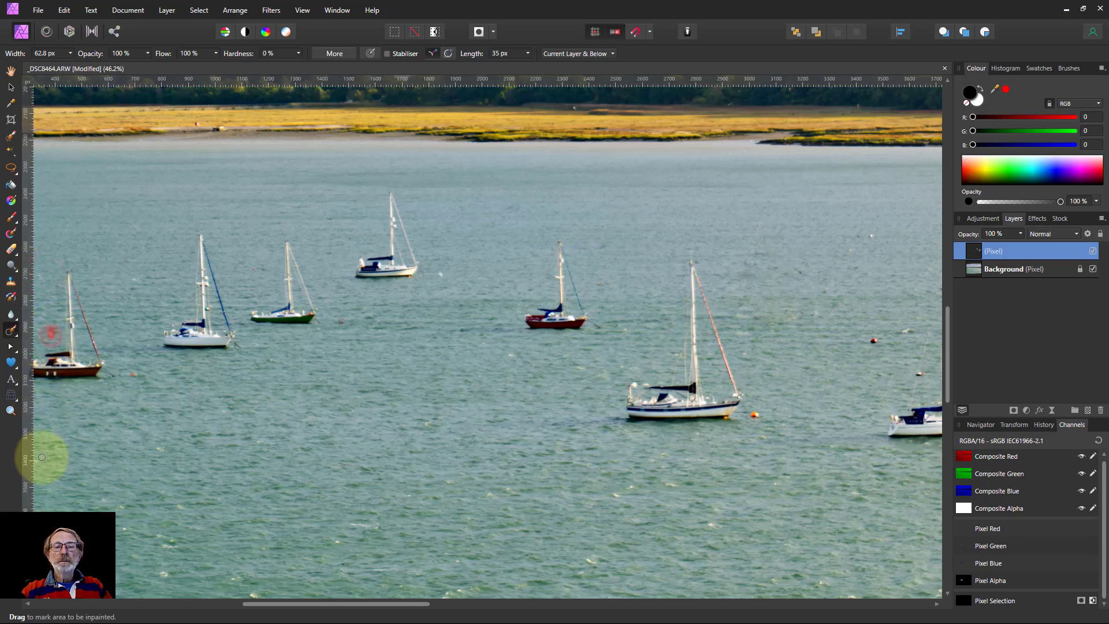
Step: Crop the photo to about 3242 × 2225 px around the six left-hand boats, the shoreline and the refinery chimneys
key(ctrl+0)
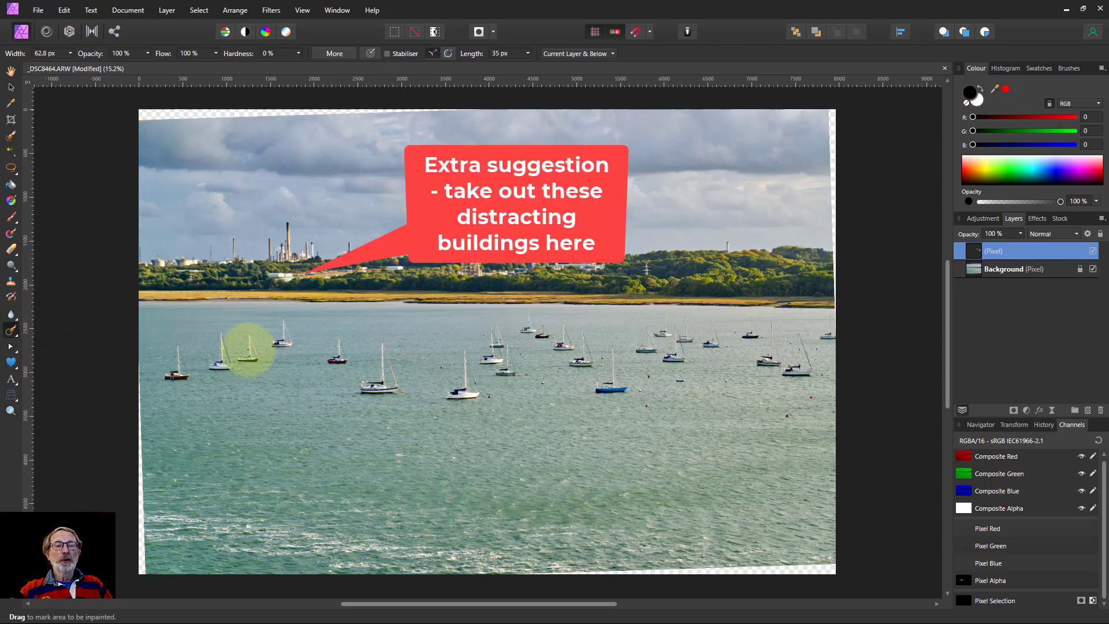
click(11, 119)
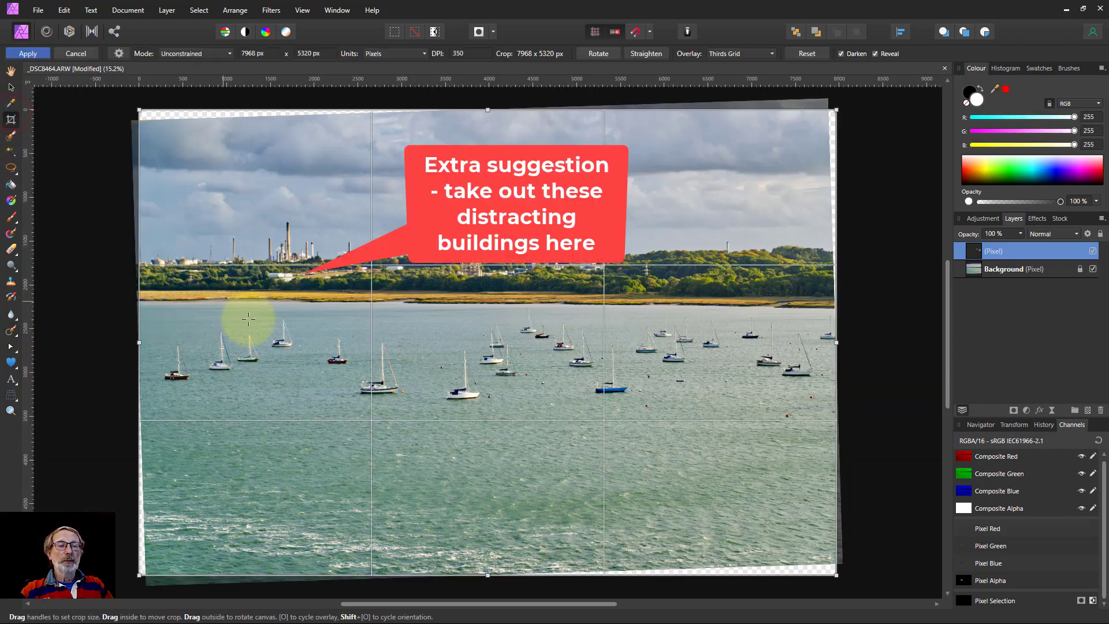
drag(836, 574, 424, 412)
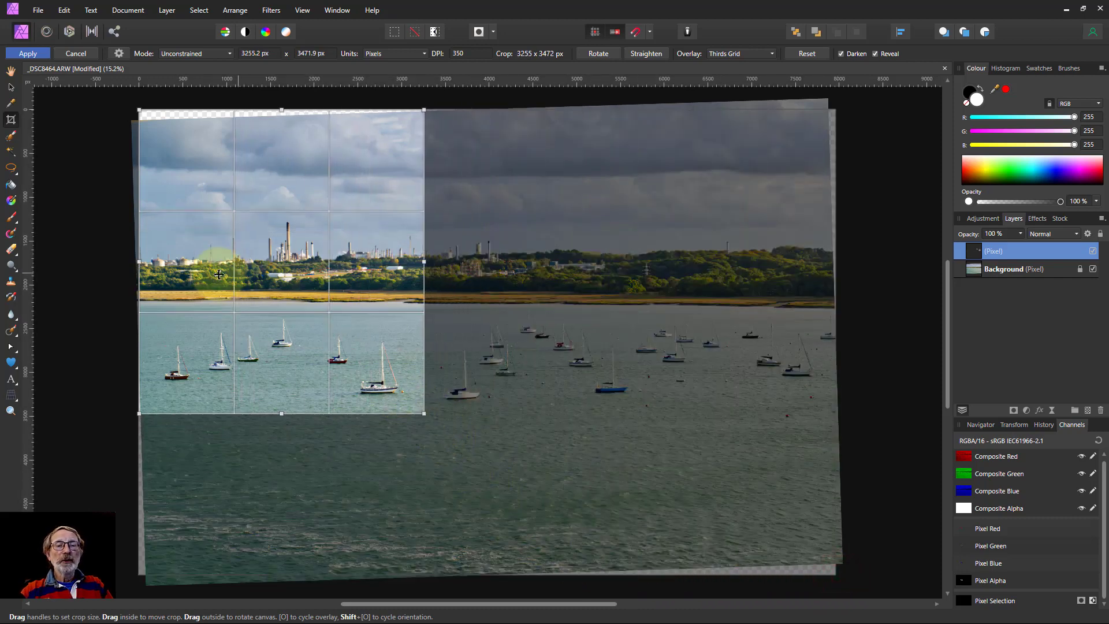
drag(139, 263, 145, 264)
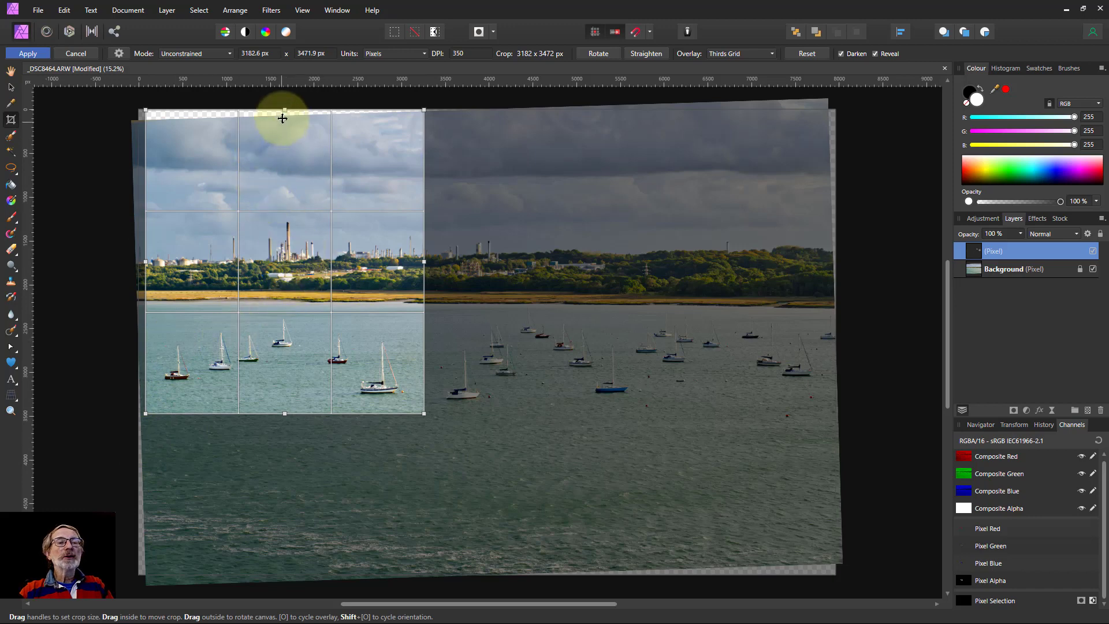
drag(284, 112, 285, 212)
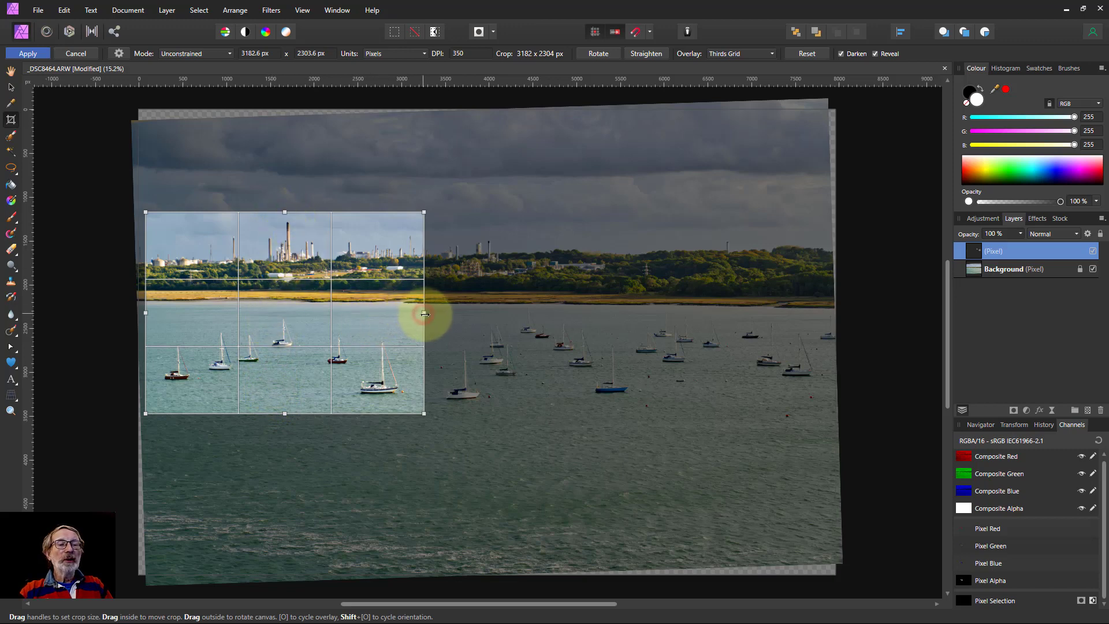
drag(425, 314, 428, 314)
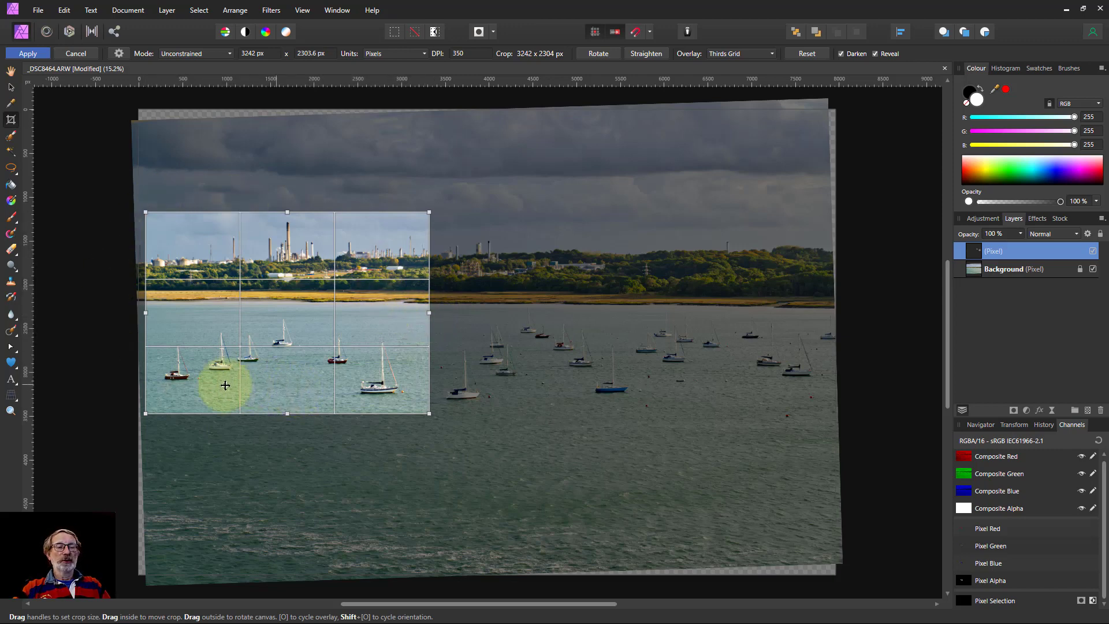
drag(287, 413, 287, 406)
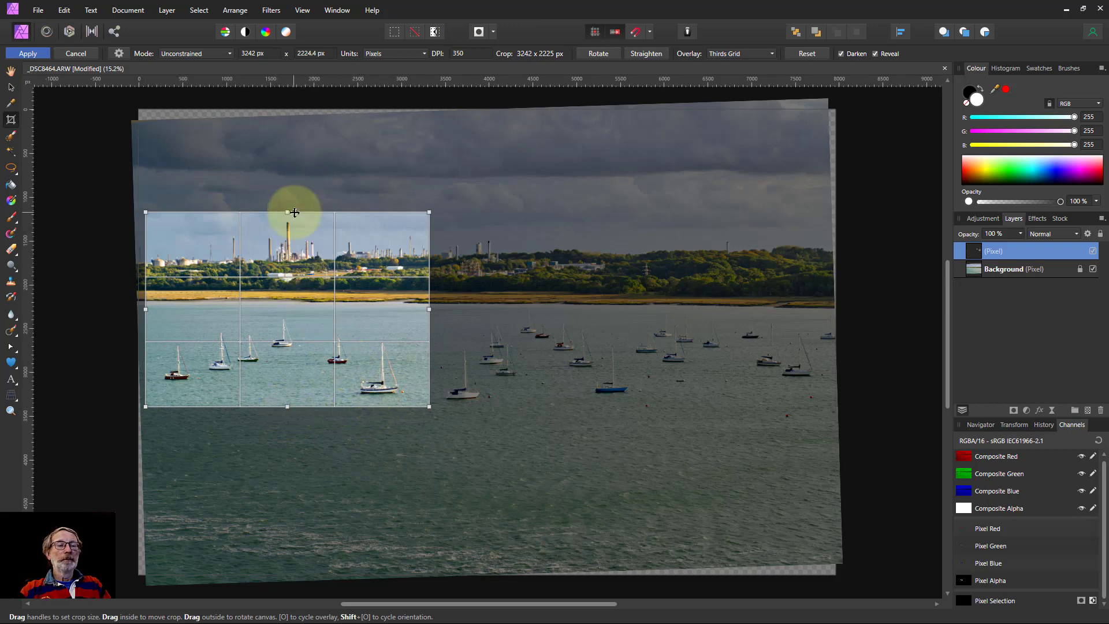
click(29, 53)
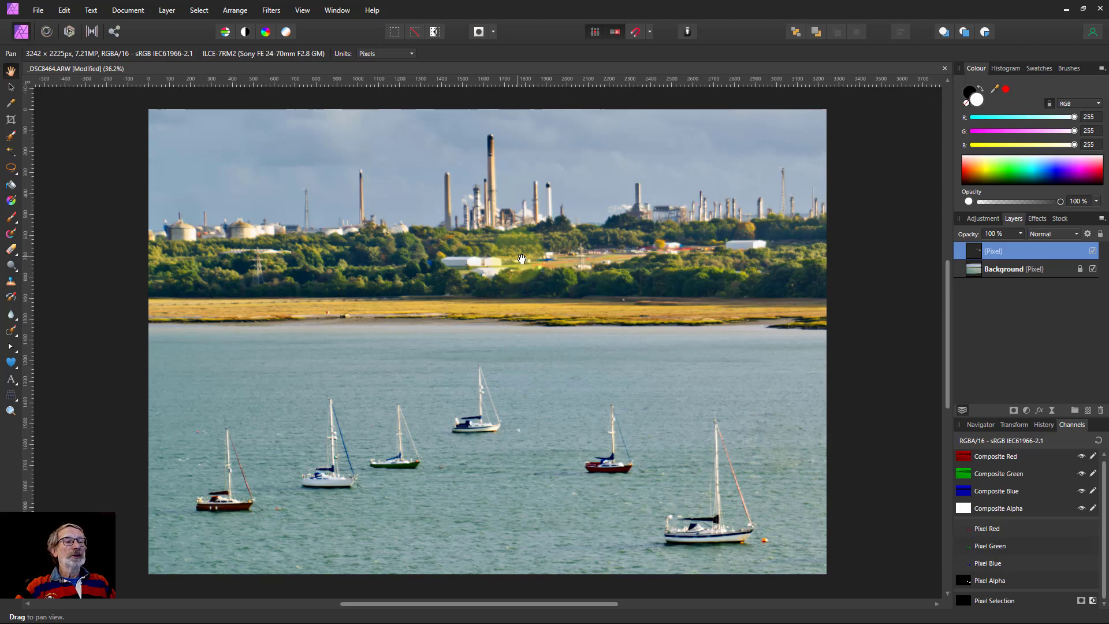
Step: Add a White Balance adjustment with white balance at 7 % and tint at 29 %
click(1027, 410)
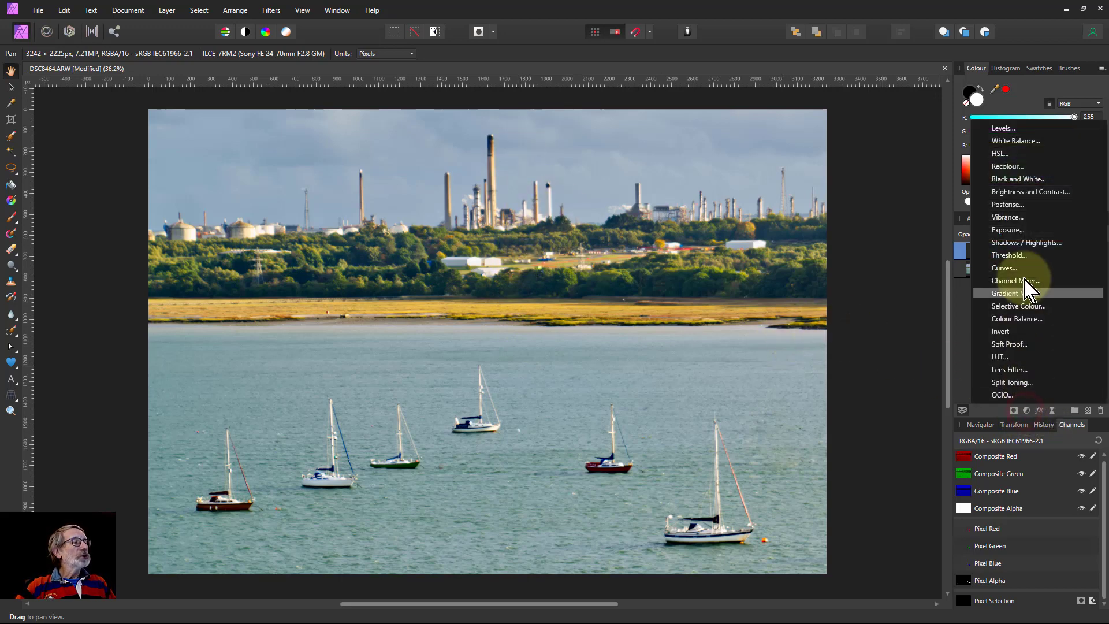
click(1014, 141)
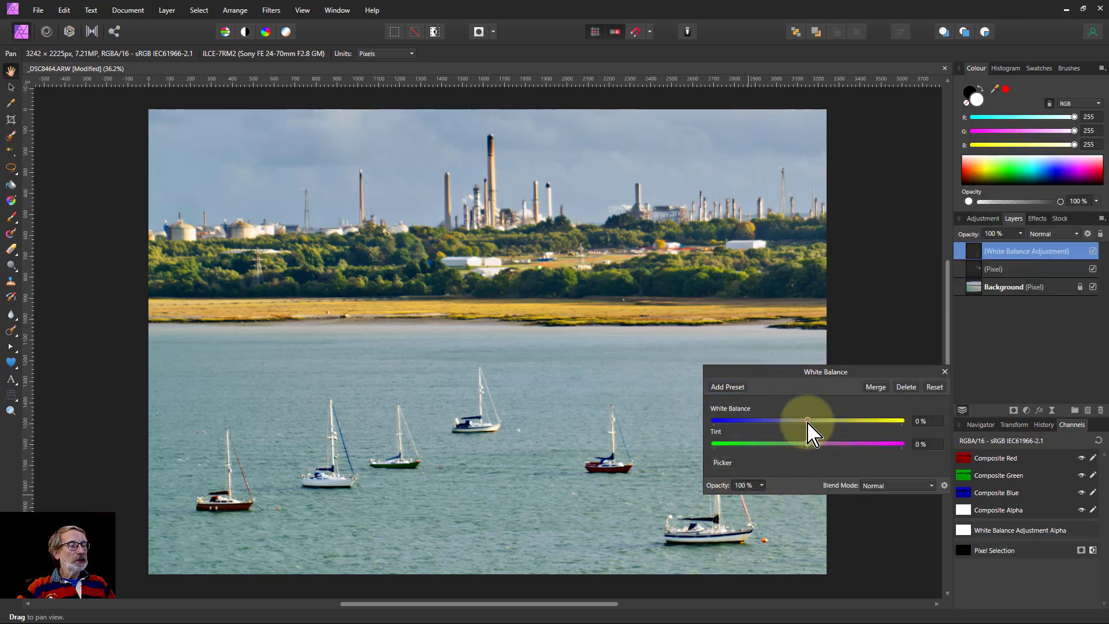
drag(808, 420, 798, 420)
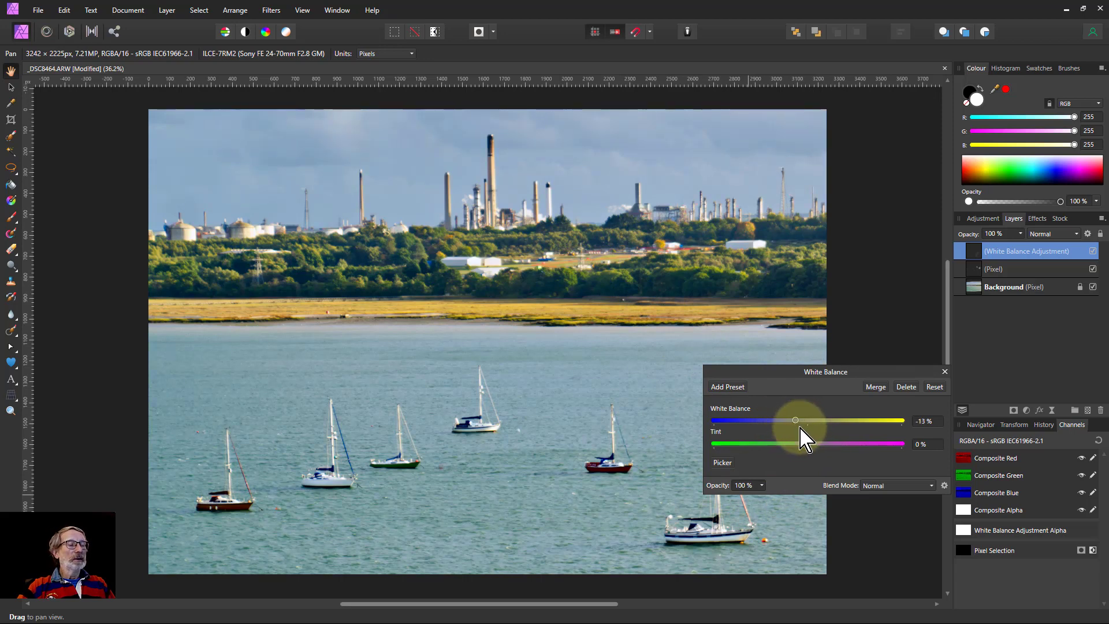
drag(812, 446, 833, 446)
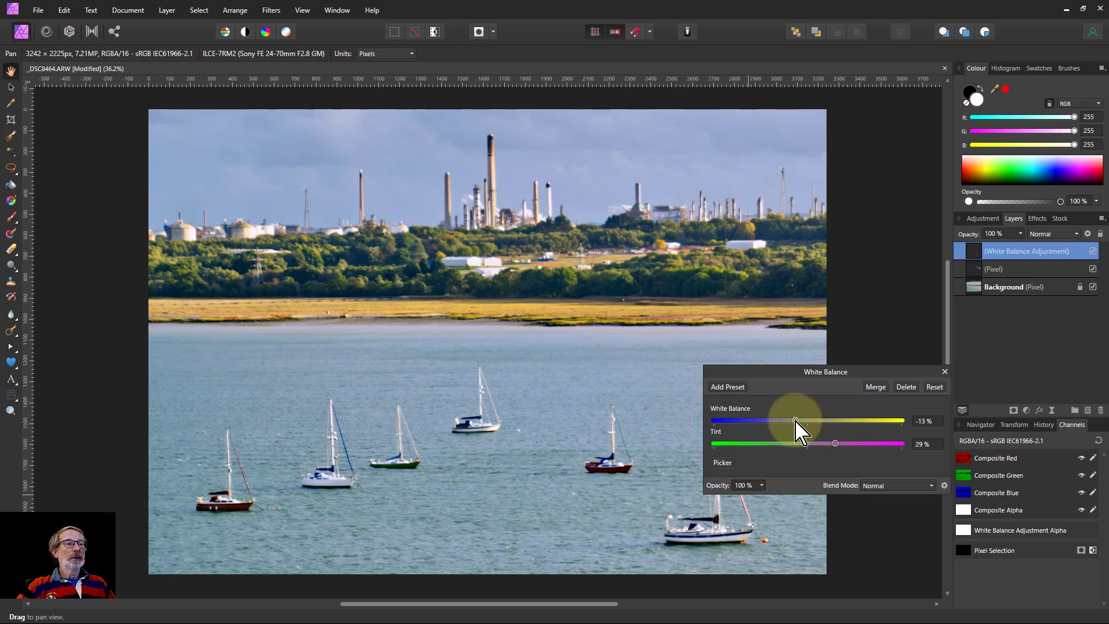
mouse_move(795, 420)
mouse_down()
mouse_move(826, 422)
mouse_move(819, 441)
mouse_move(810, 431)
mouse_up()
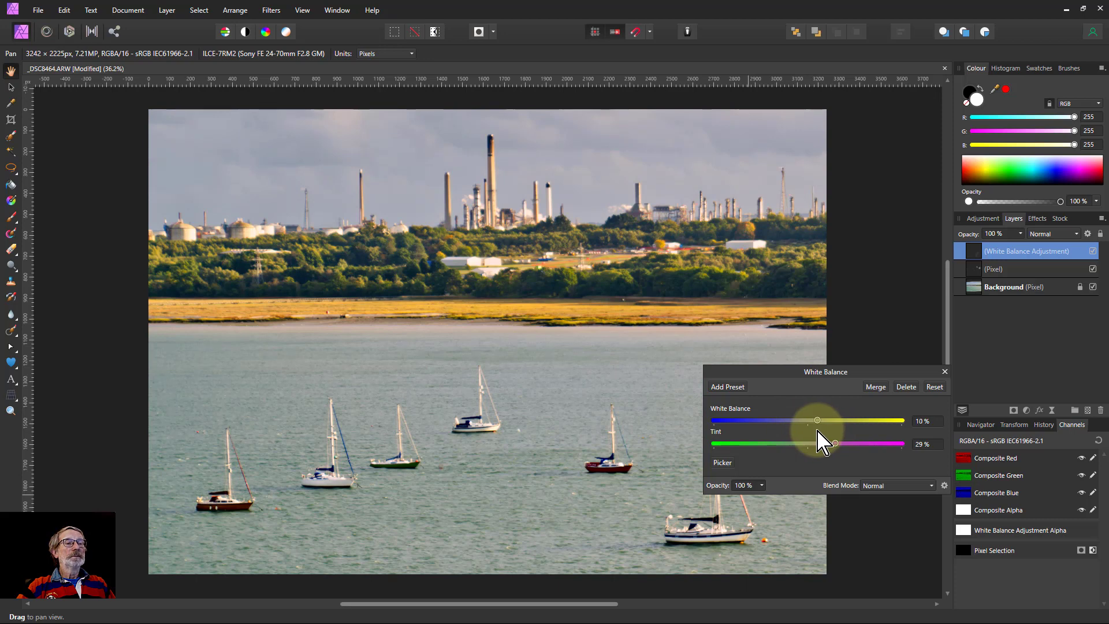
mouse_move(820, 443)
mouse_down()
mouse_move(810, 442)
mouse_move(820, 444)
mouse_up()
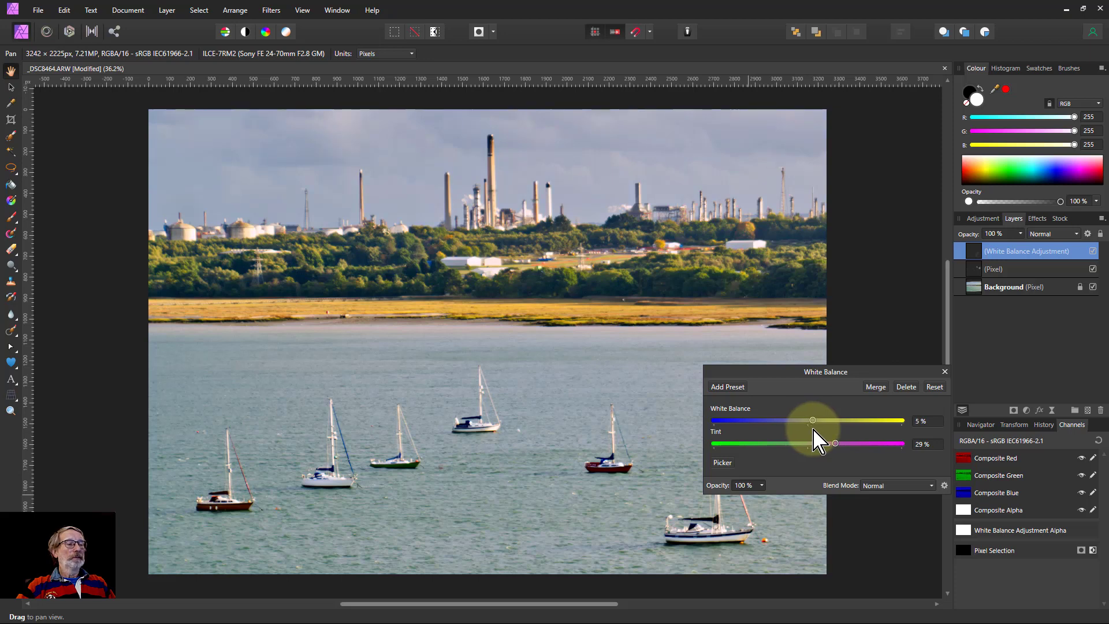
drag(817, 442, 820, 442)
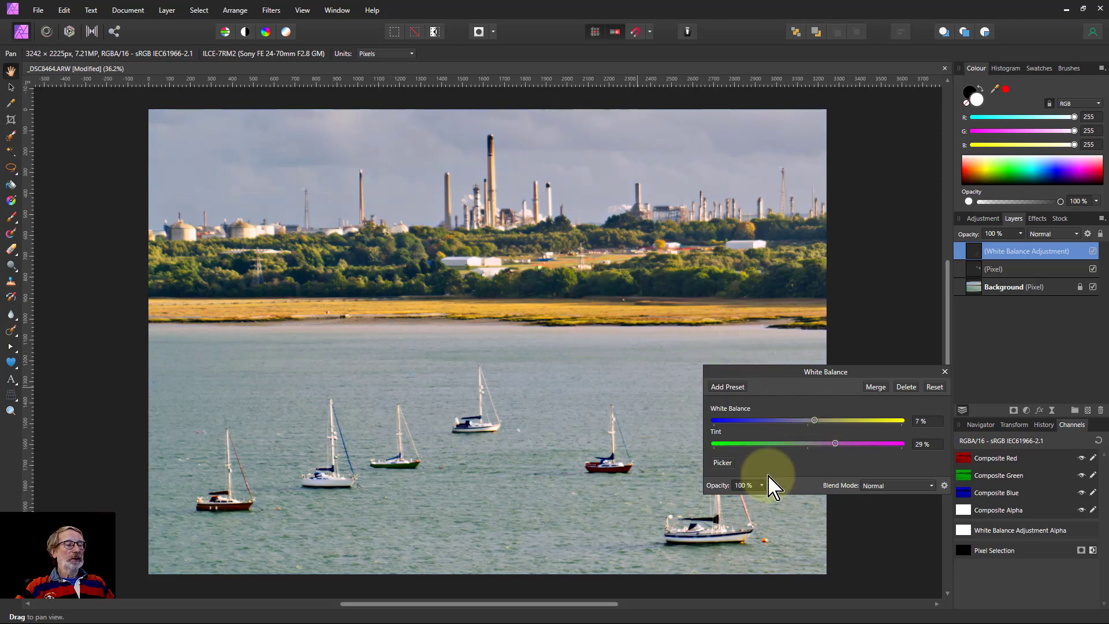
click(945, 372)
Step: Add an HSL adjustment and set its saturation shift to -30 %
click(1027, 410)
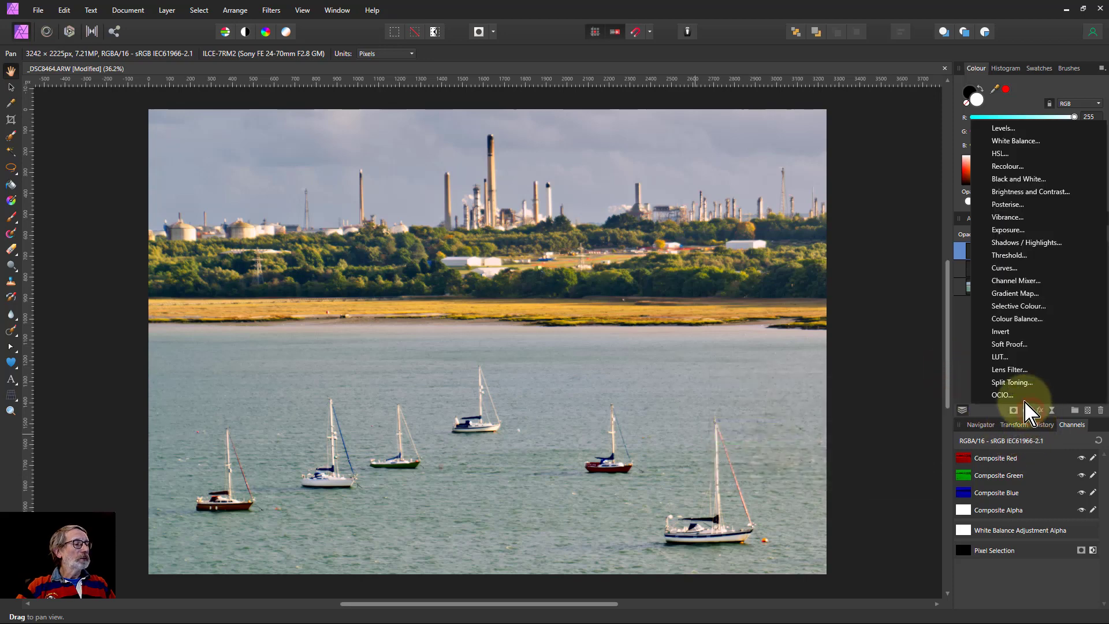
click(1000, 154)
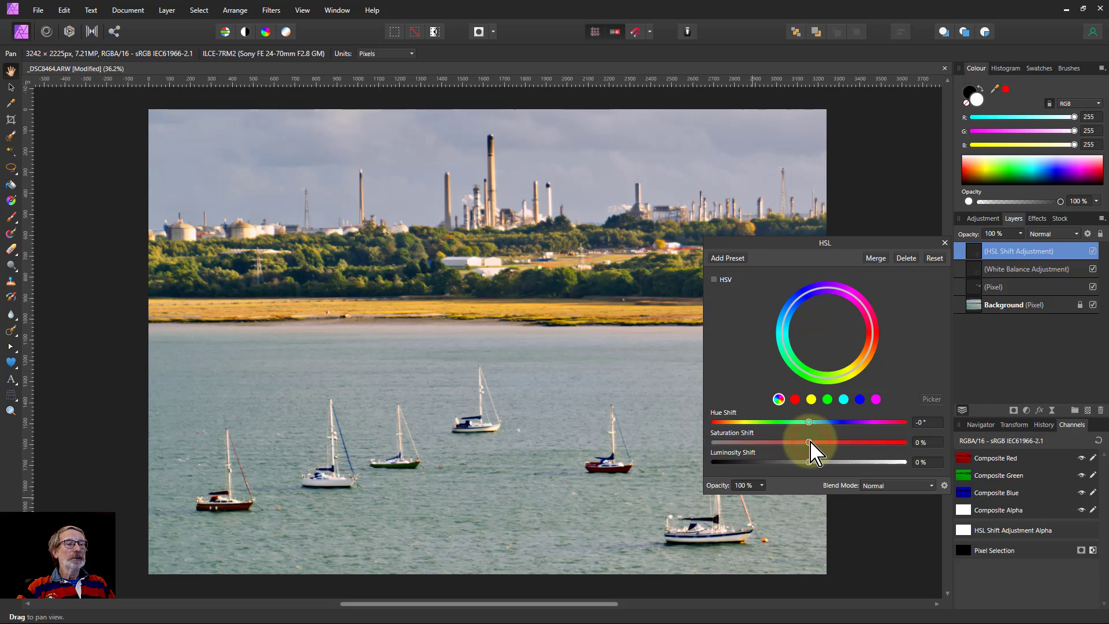
drag(809, 443, 785, 444)
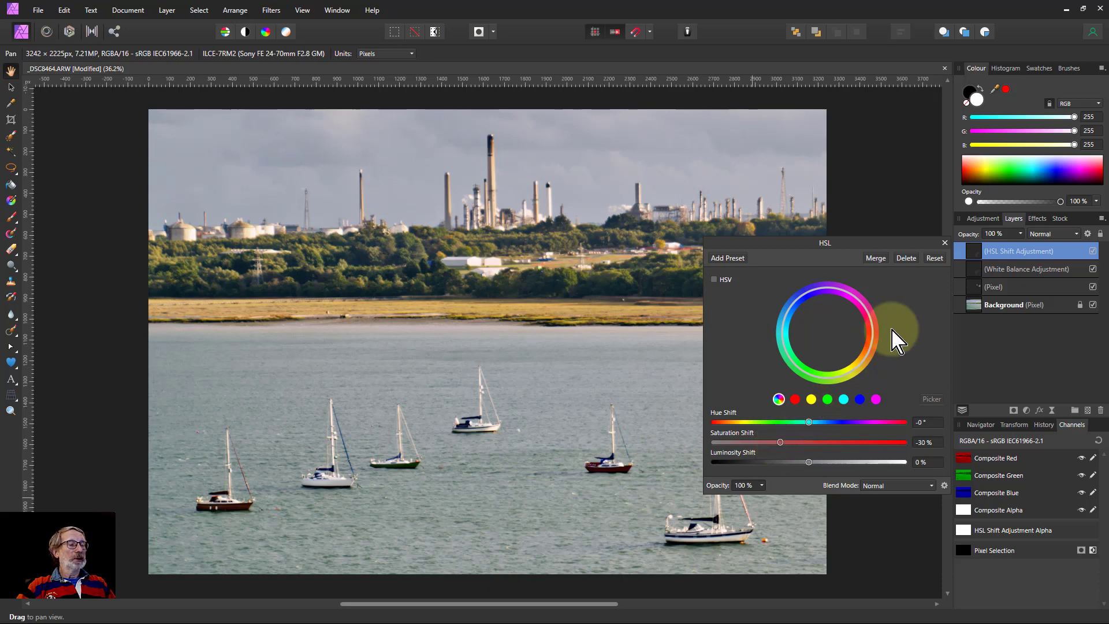
click(945, 243)
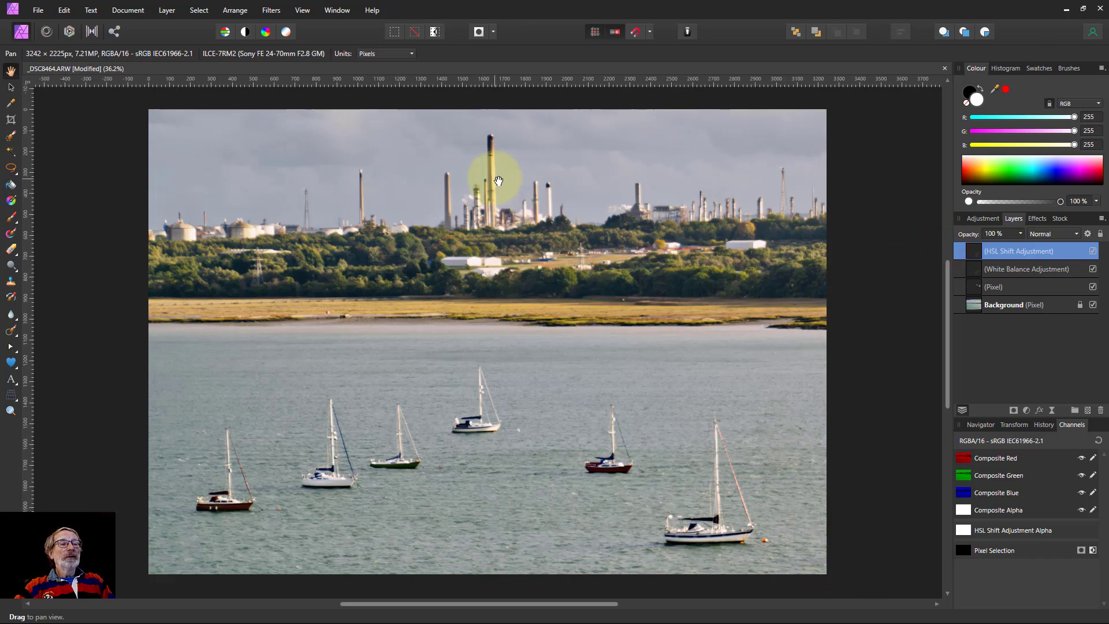
Step: Add a live Unsharp Mask filter and move it out of the HSL adjustment to the top of the layer stack
scroll(511, 203, up, 8)
scroll(517, 219, up, 3)
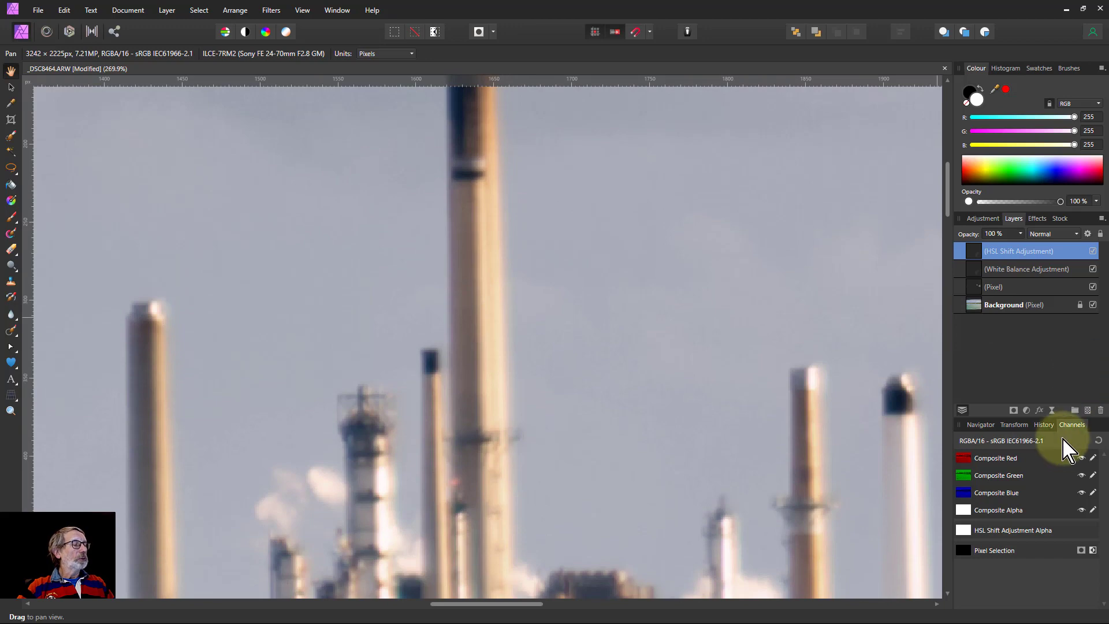
click(1052, 410)
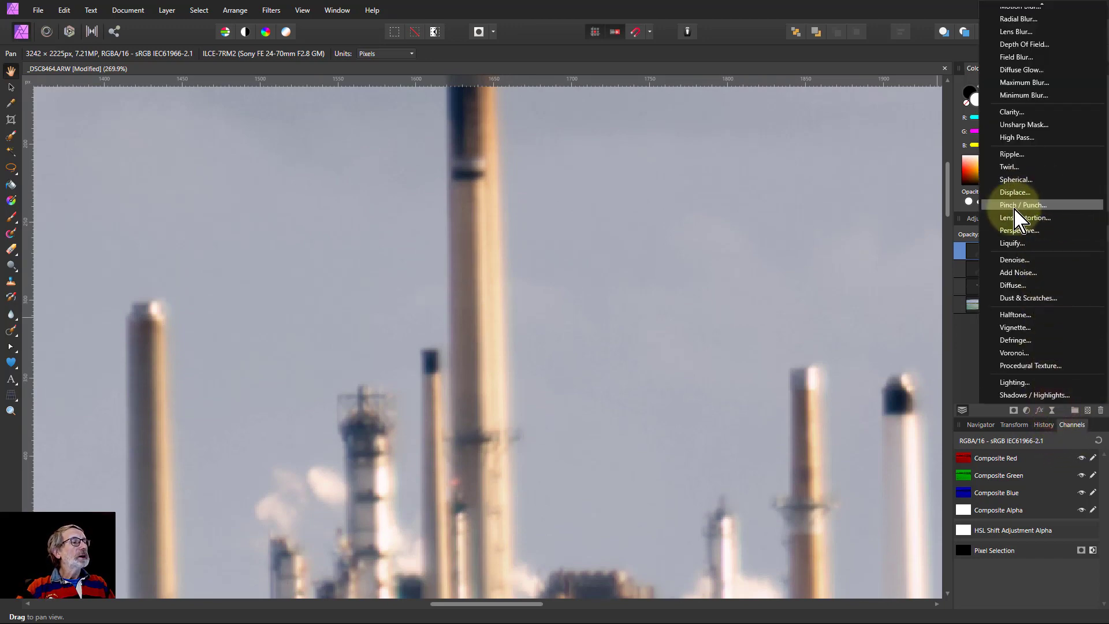
click(1022, 125)
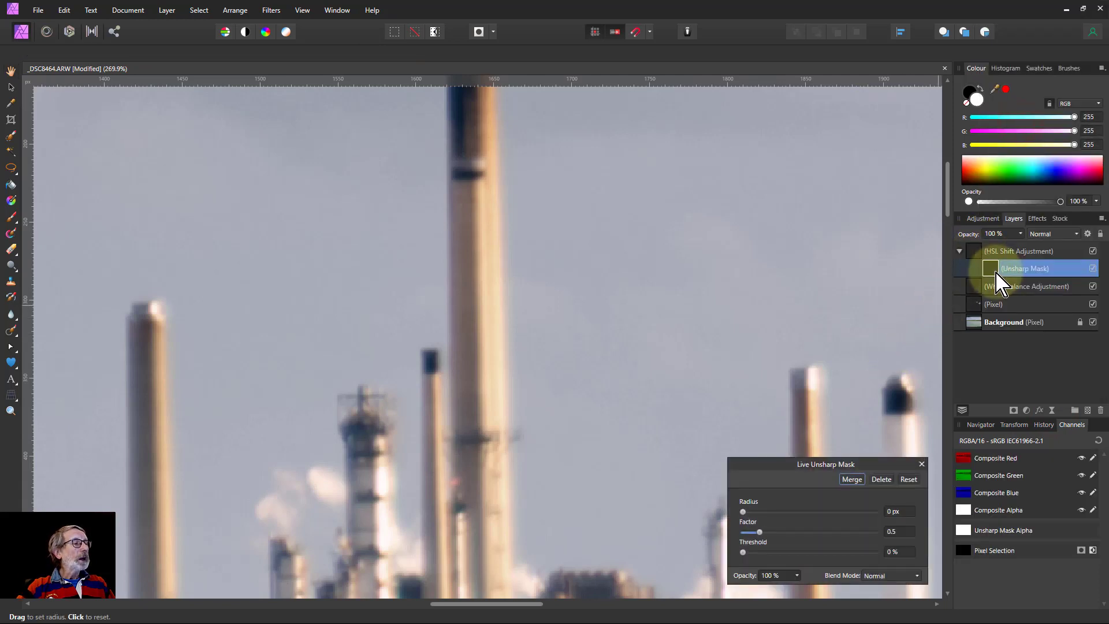
drag(993, 277, 983, 247)
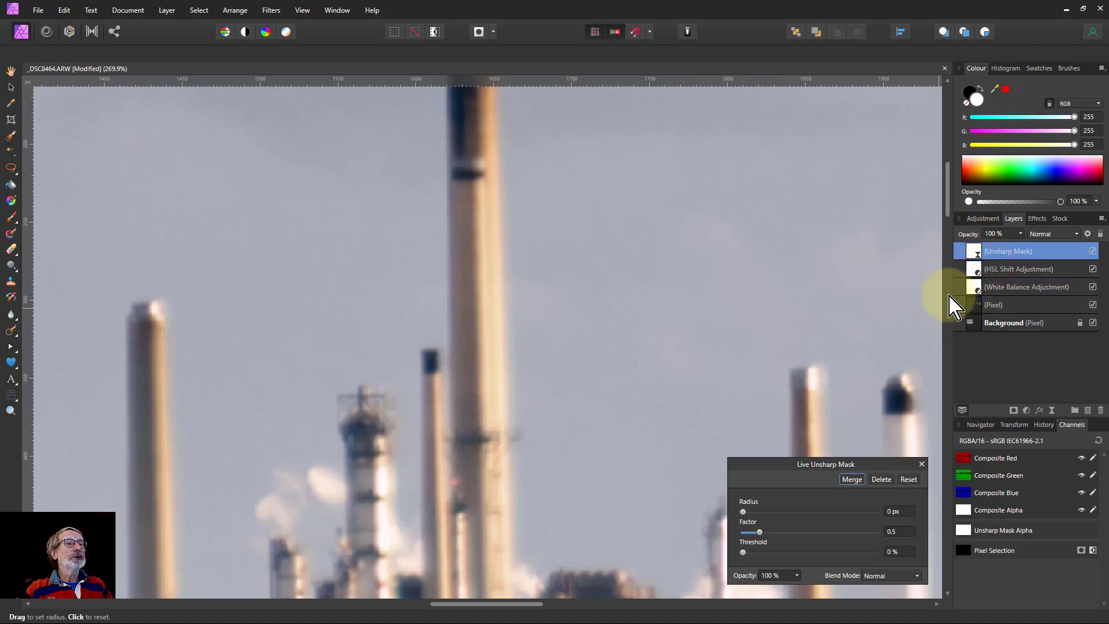
Step: Configure the Assistant so that adding a filter layer to a selection uses "Add filter as new layer"
click(687, 32)
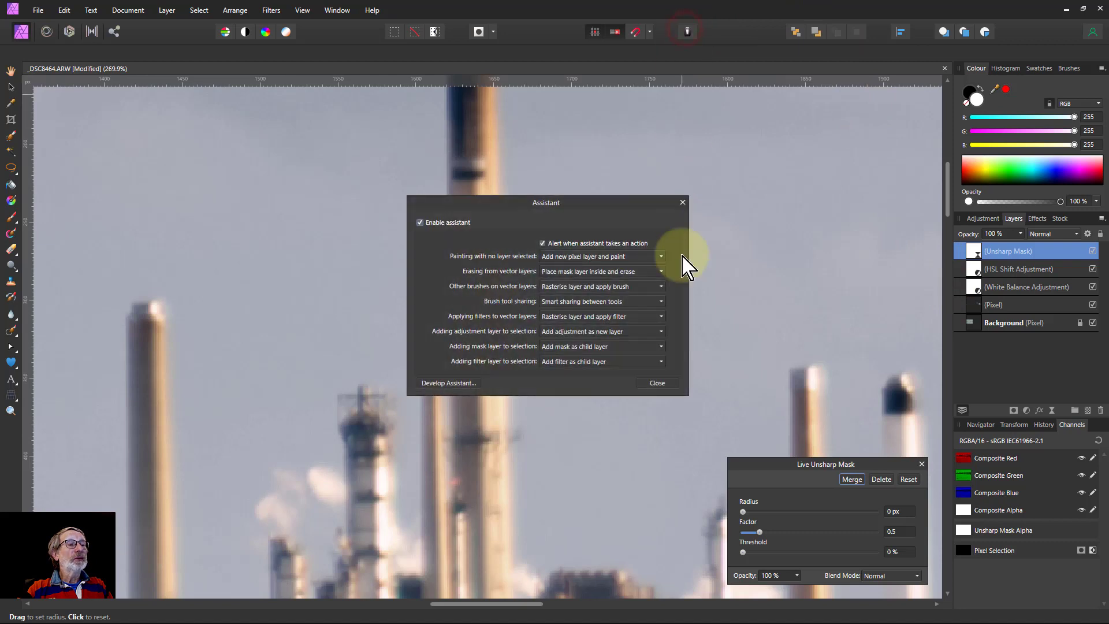
click(572, 362)
click(581, 388)
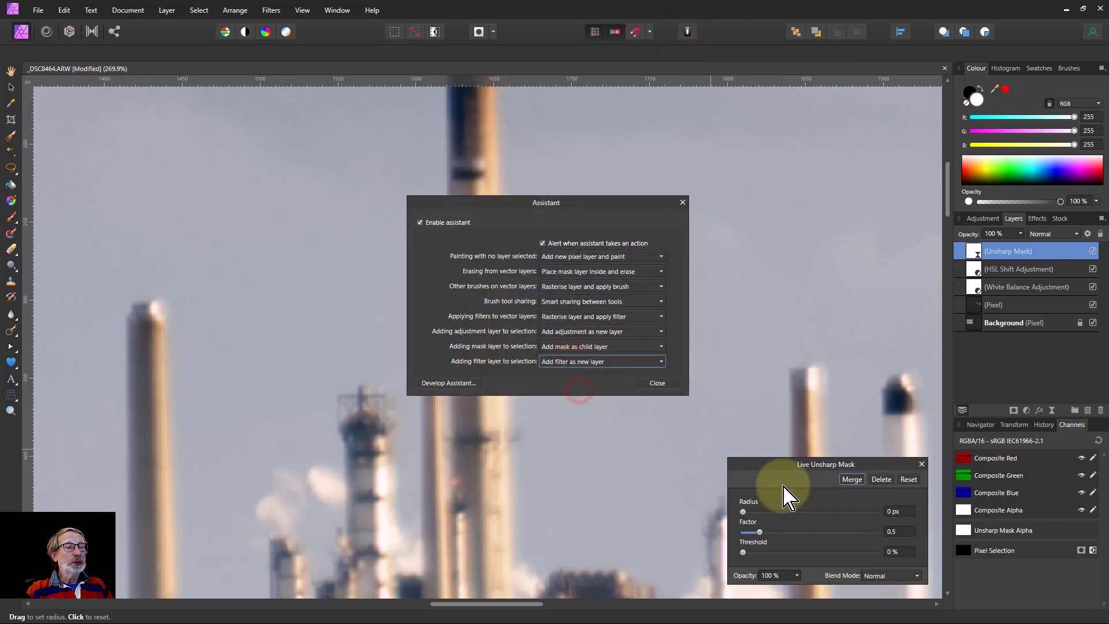
click(658, 384)
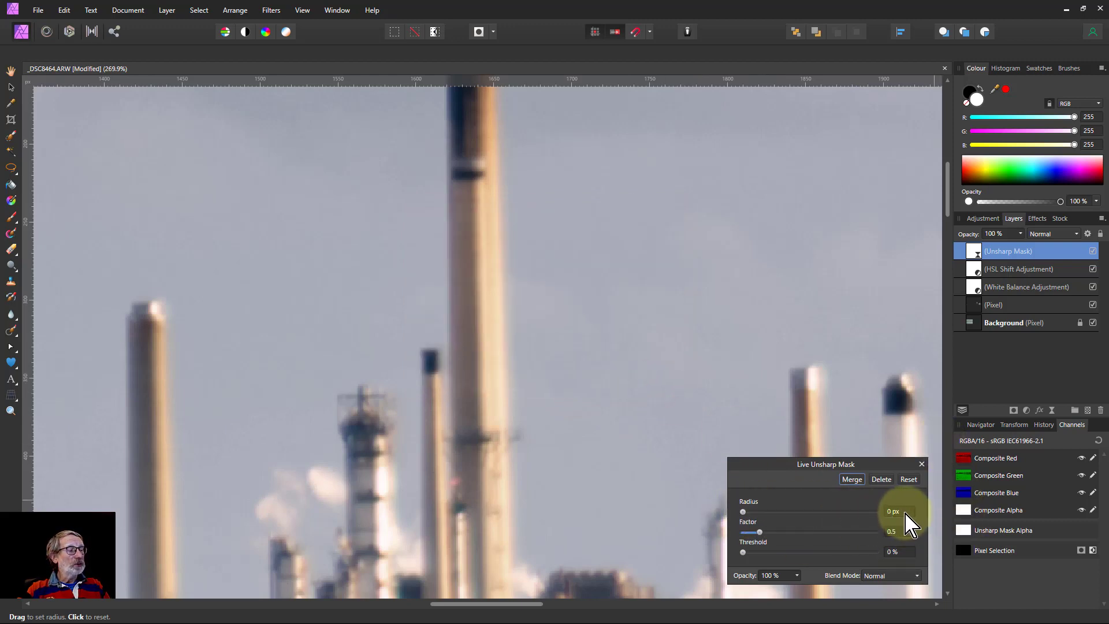
Step: Set the live Unsharp Mask to a radius of 0.9 px and a factor of 1.722
drag(912, 523, 897, 525)
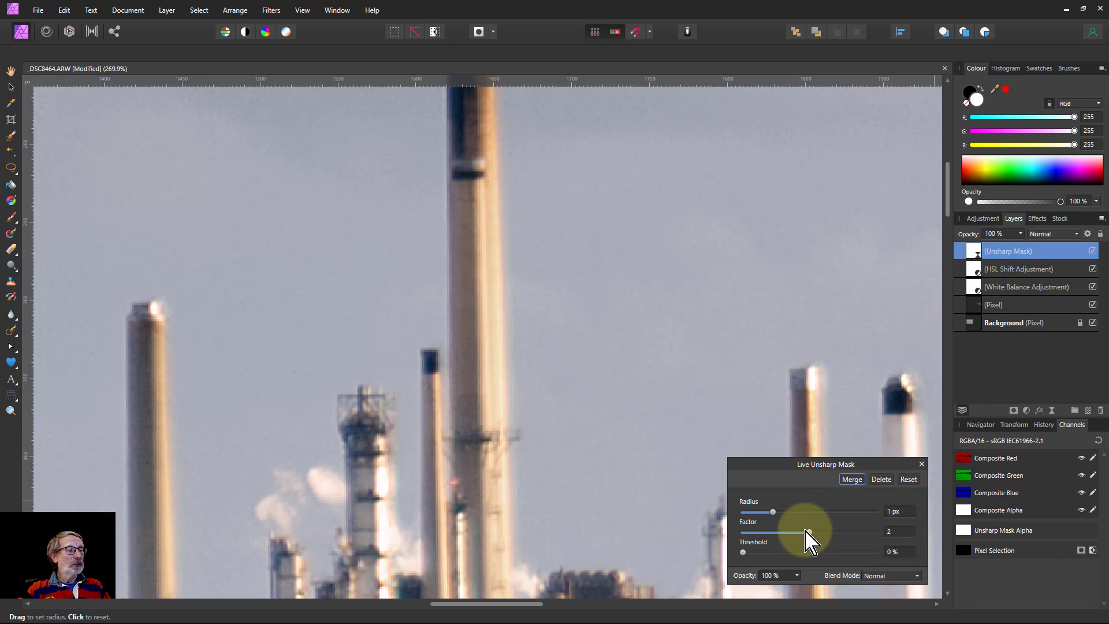
drag(810, 532, 800, 532)
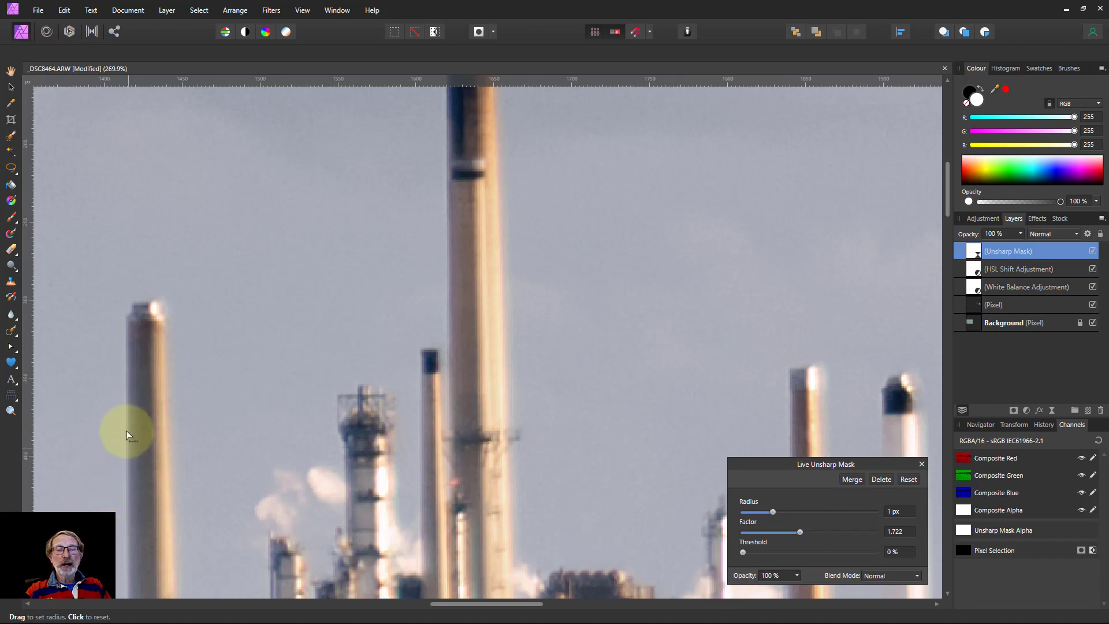
mouse_move(776, 514)
mouse_down()
mouse_move(803, 514)
mouse_move(774, 514)
mouse_up()
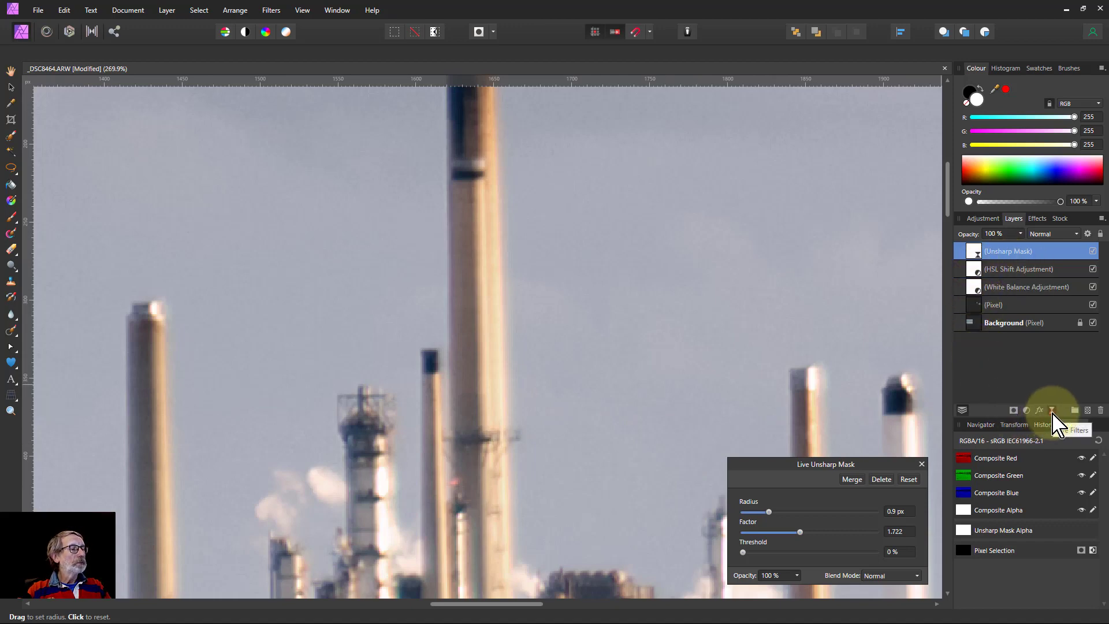
Step: Add a live Denoise filter with 8 % luminance and place it directly below the Unsharp Mask layer
click(1052, 410)
click(1016, 261)
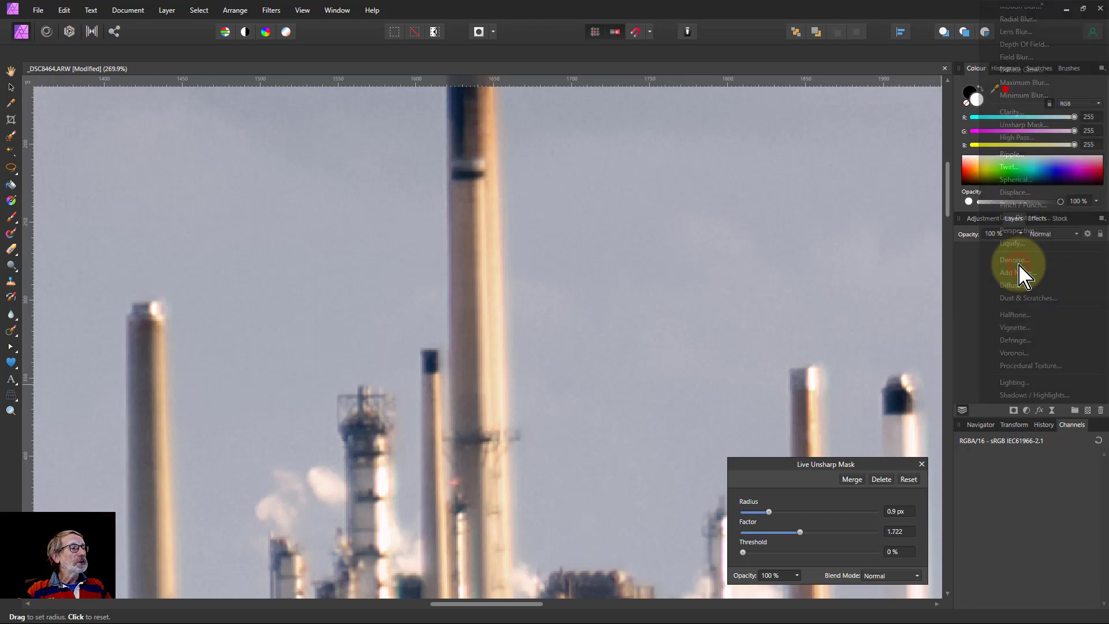
drag(974, 276, 974, 279)
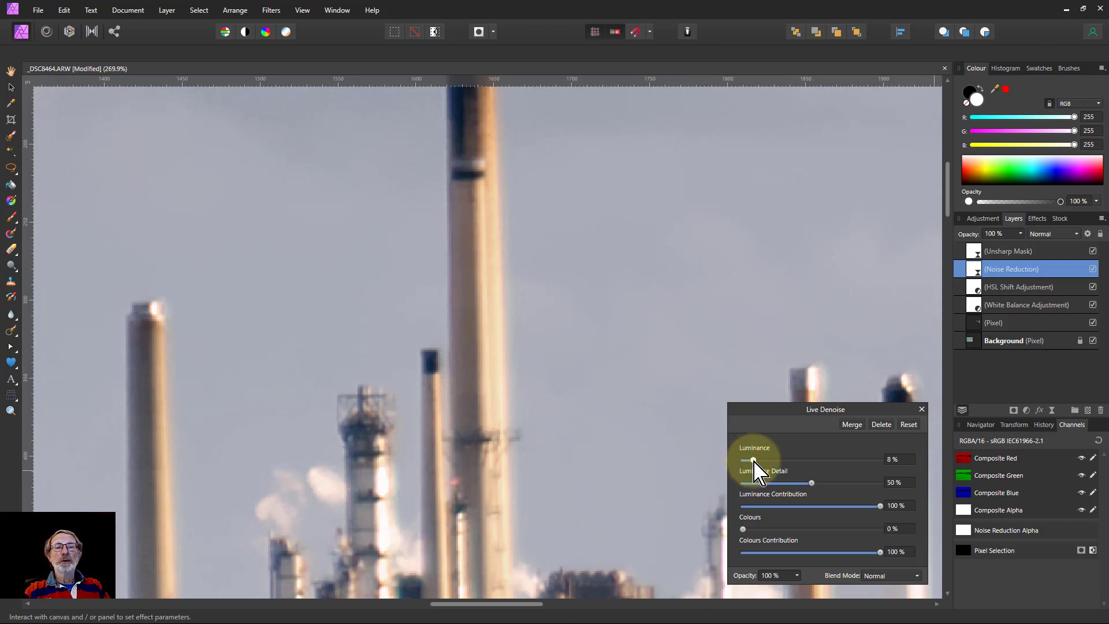
click(921, 410)
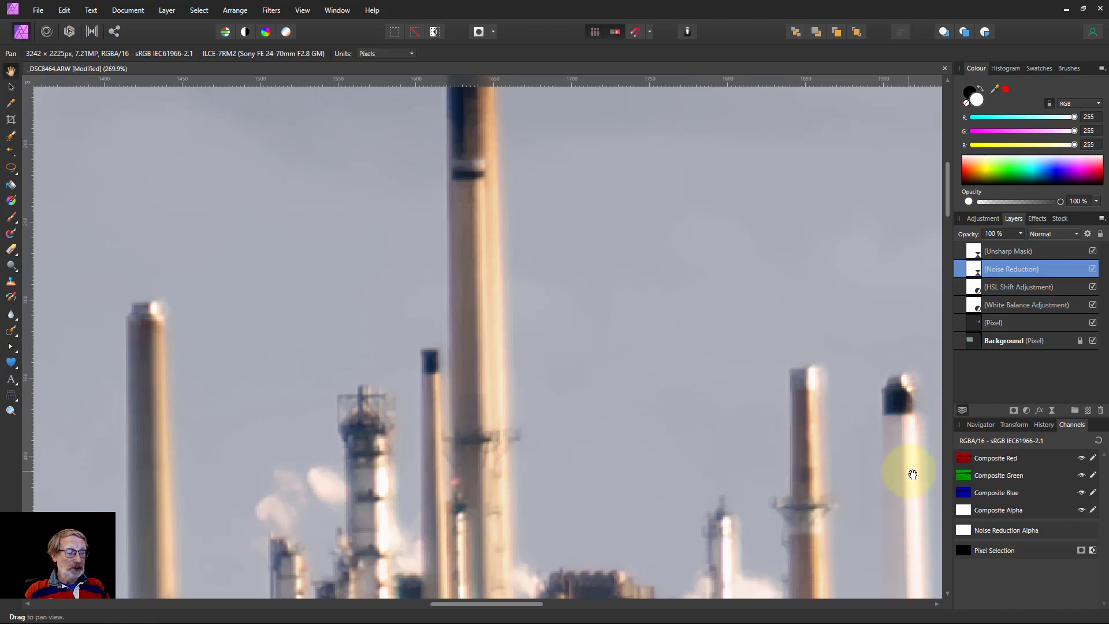
Step: Add a Curves adjustment above the Unsharp Mask and shape an S-curve with points at about 0.259, 0.205 and 0.679, 0.747
key(ctrl+0)
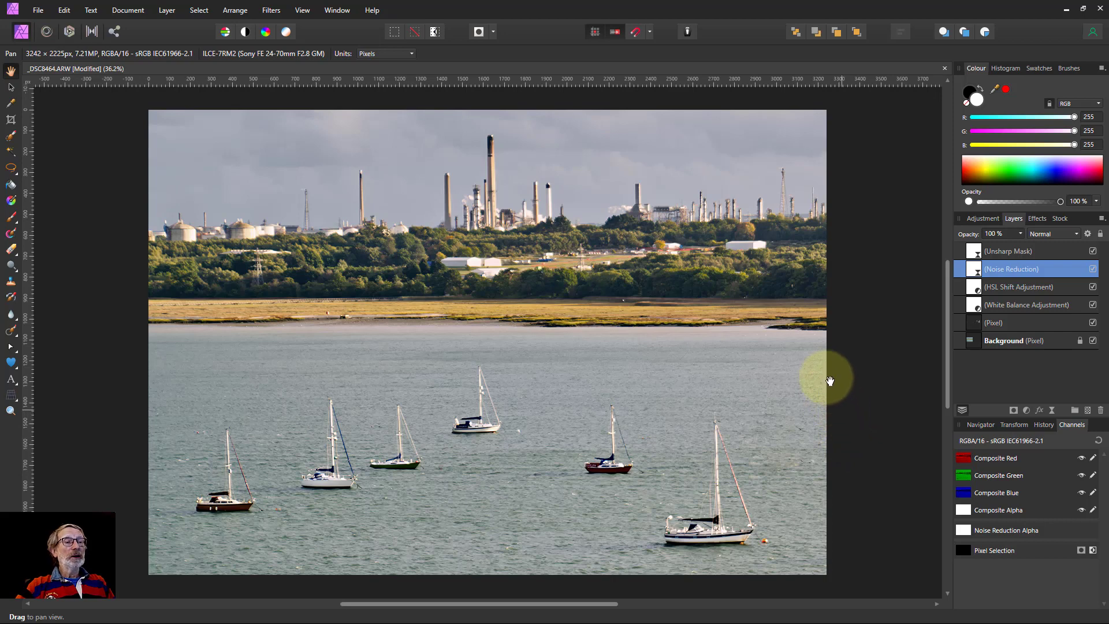
click(968, 250)
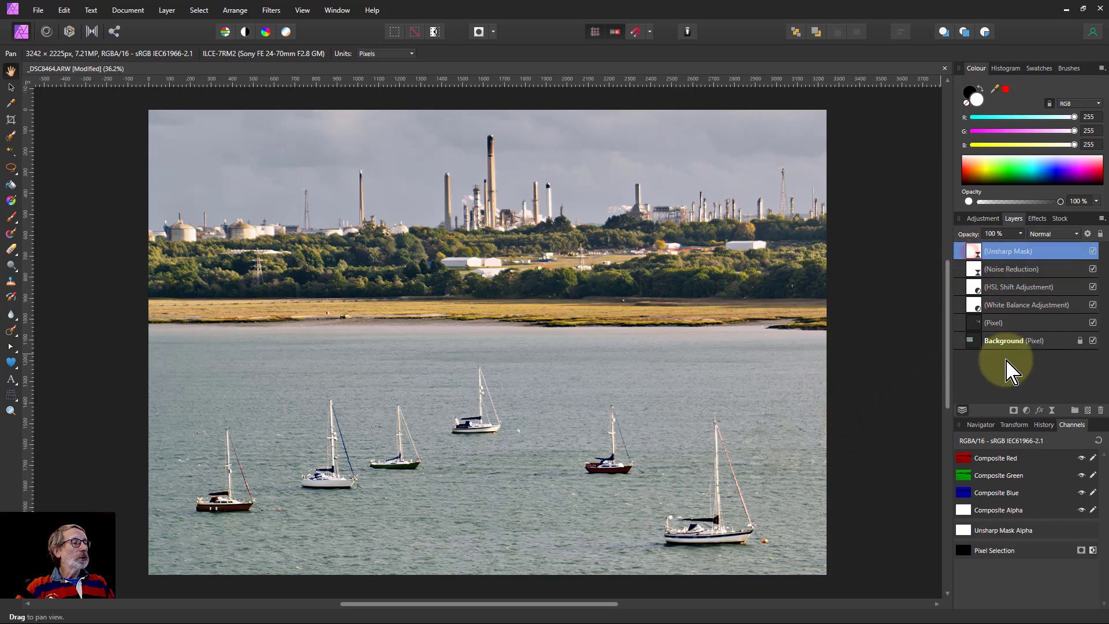
click(1026, 410)
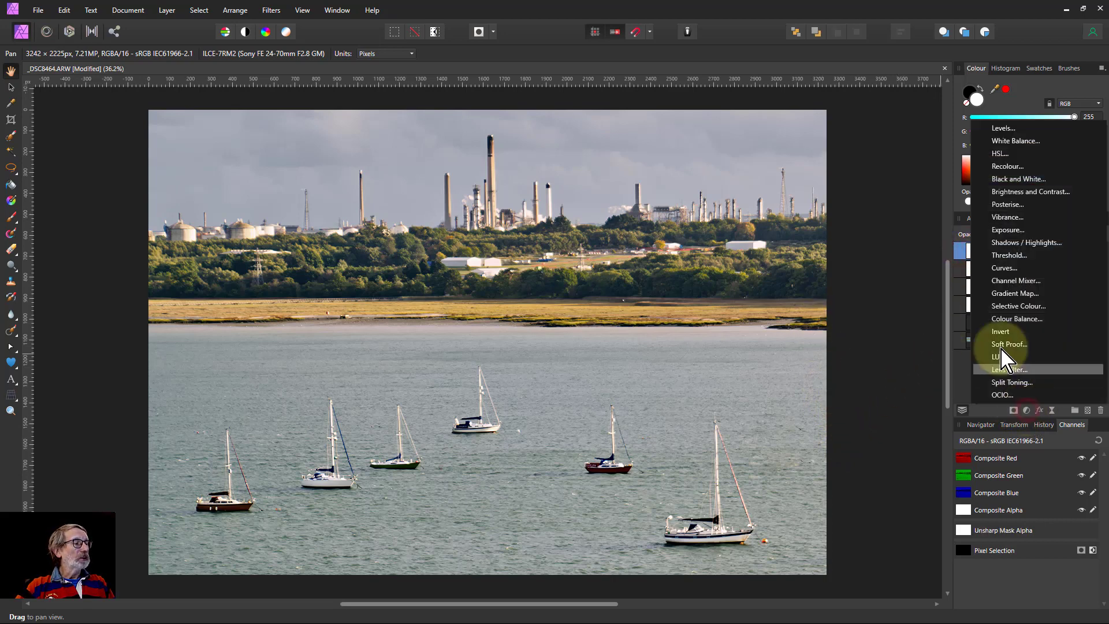
click(1003, 280)
drag(875, 292, 868, 286)
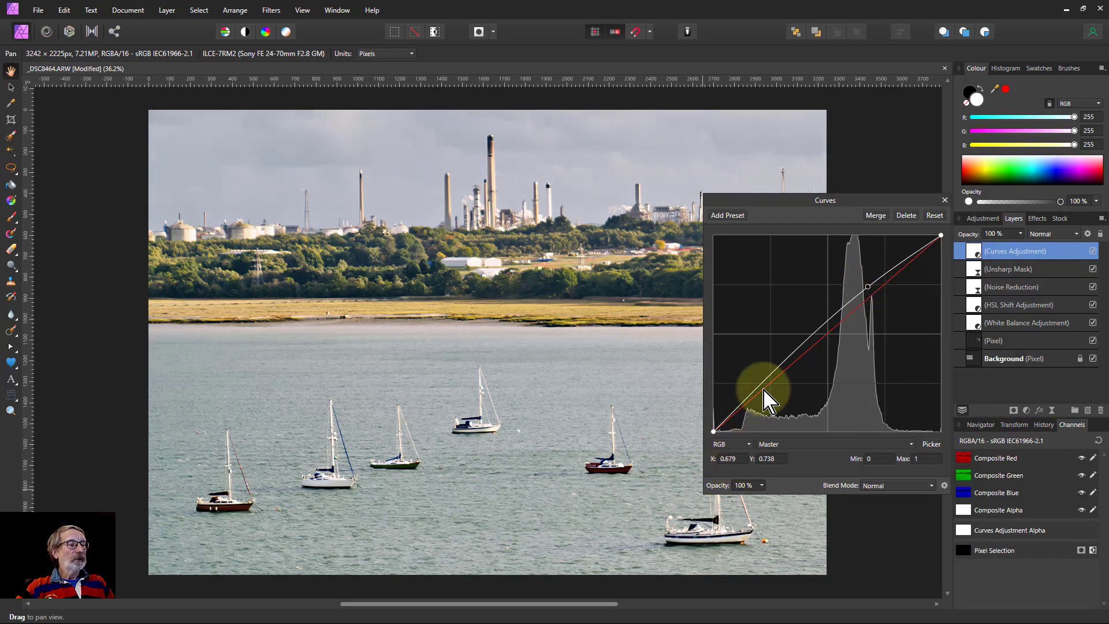
drag(760, 385, 773, 393)
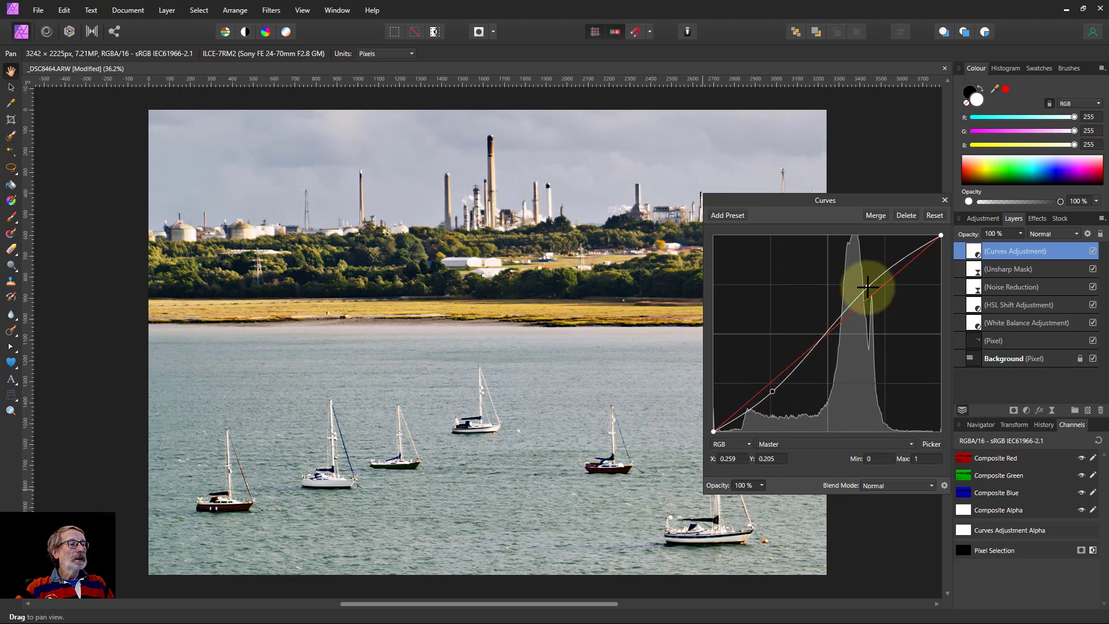
drag(867, 288, 867, 286)
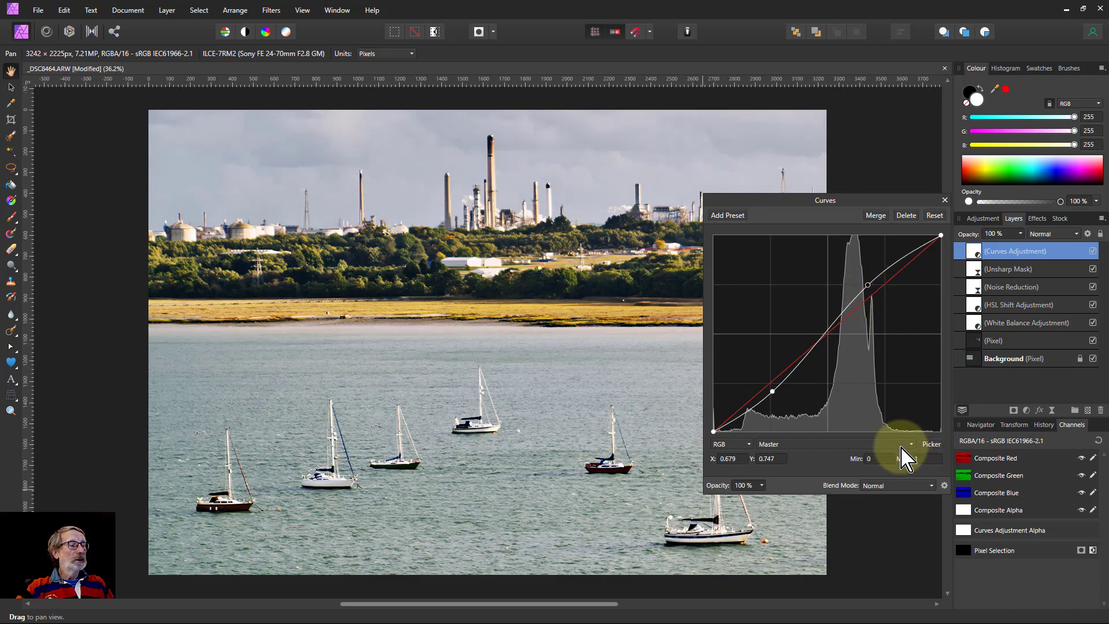
click(876, 497)
scroll(901, 450, down, 3)
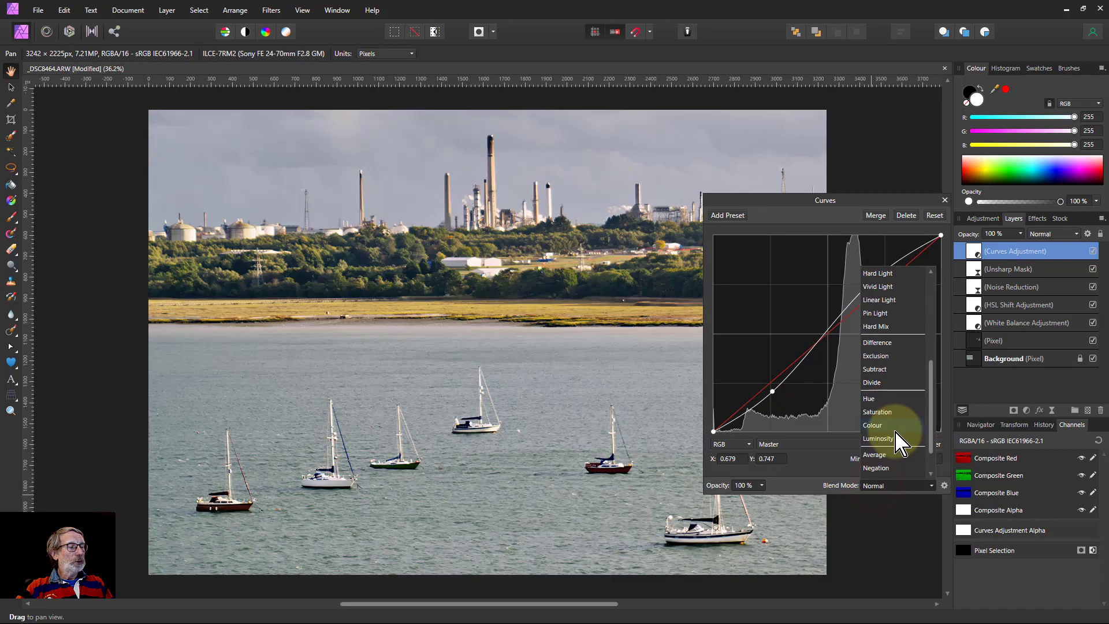
click(829, 465)
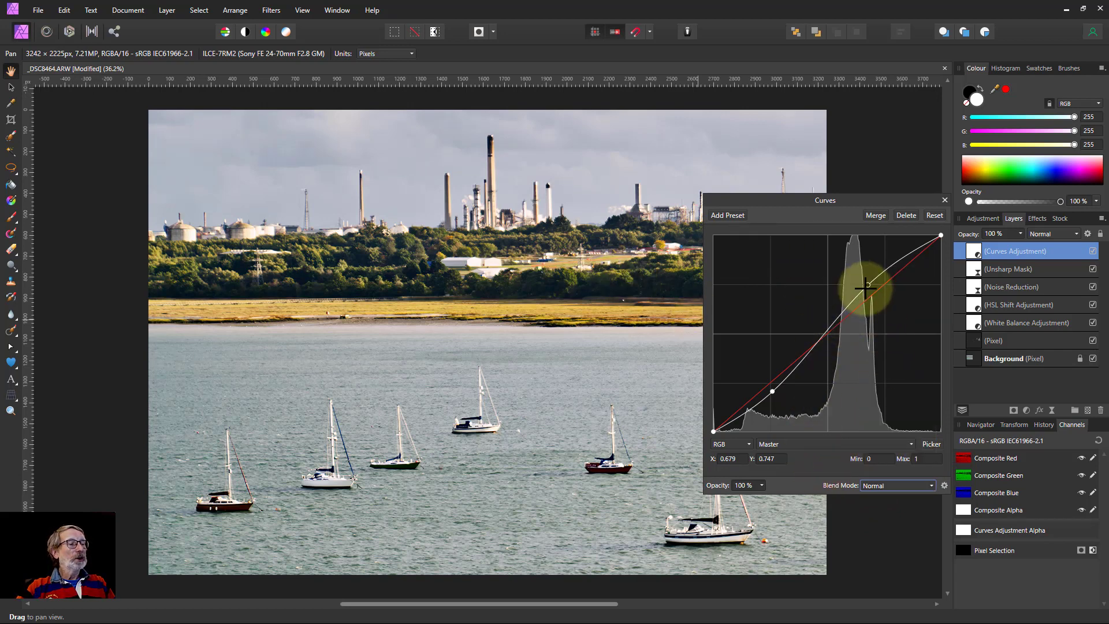
Step: Steepen the S-curve by moving its highlight point to about 0.666, 0.761 and its shadow point to about 0.259, 0.196
drag(866, 285, 865, 282)
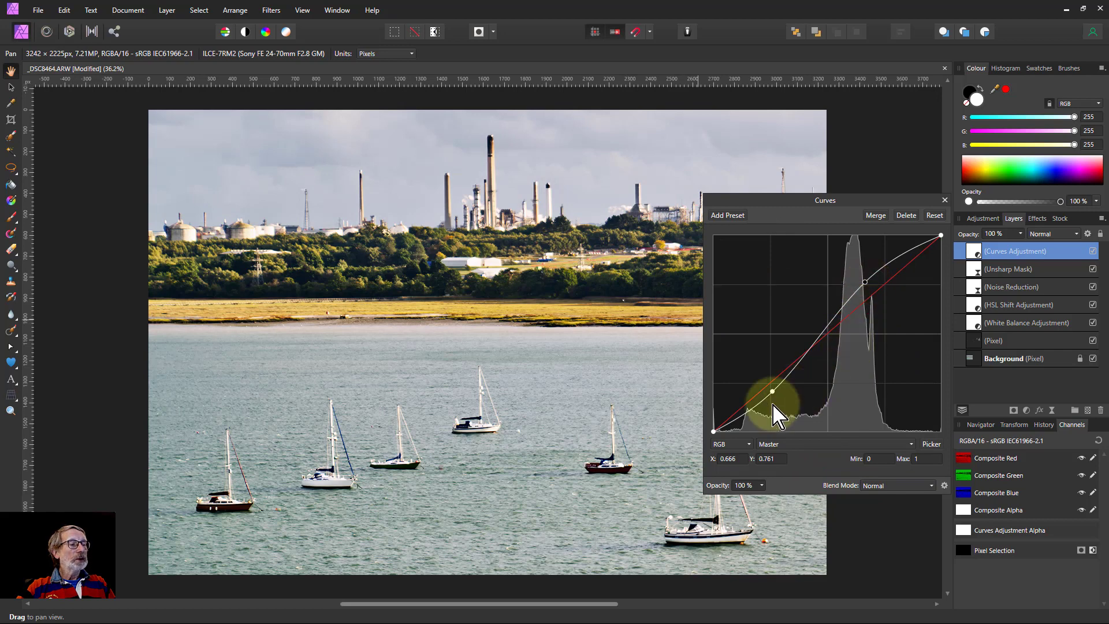
drag(775, 392, 774, 395)
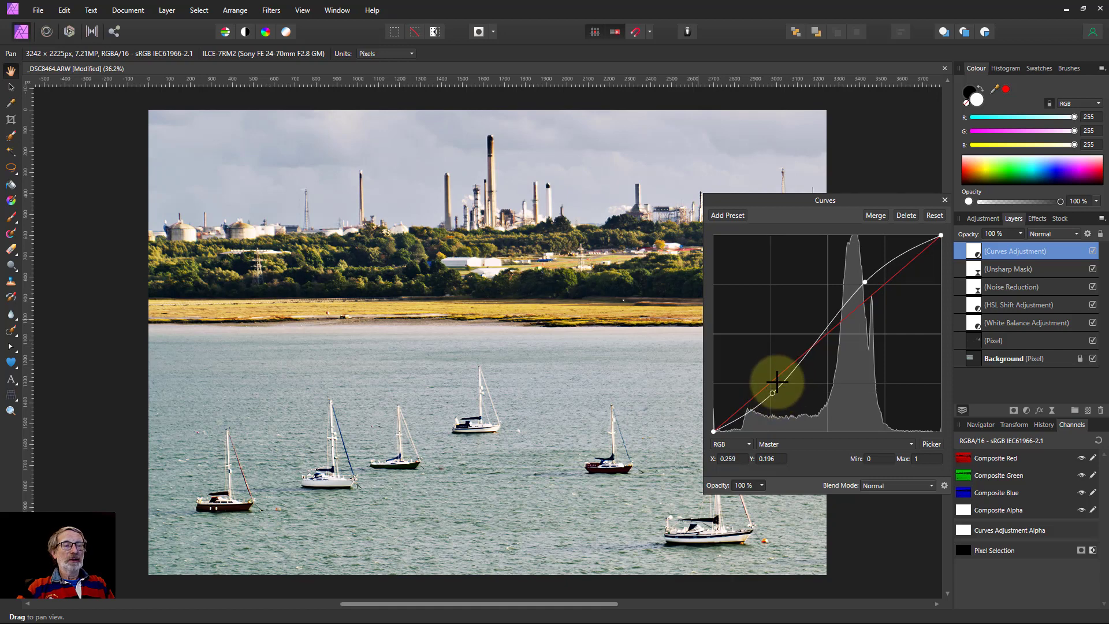
click(945, 200)
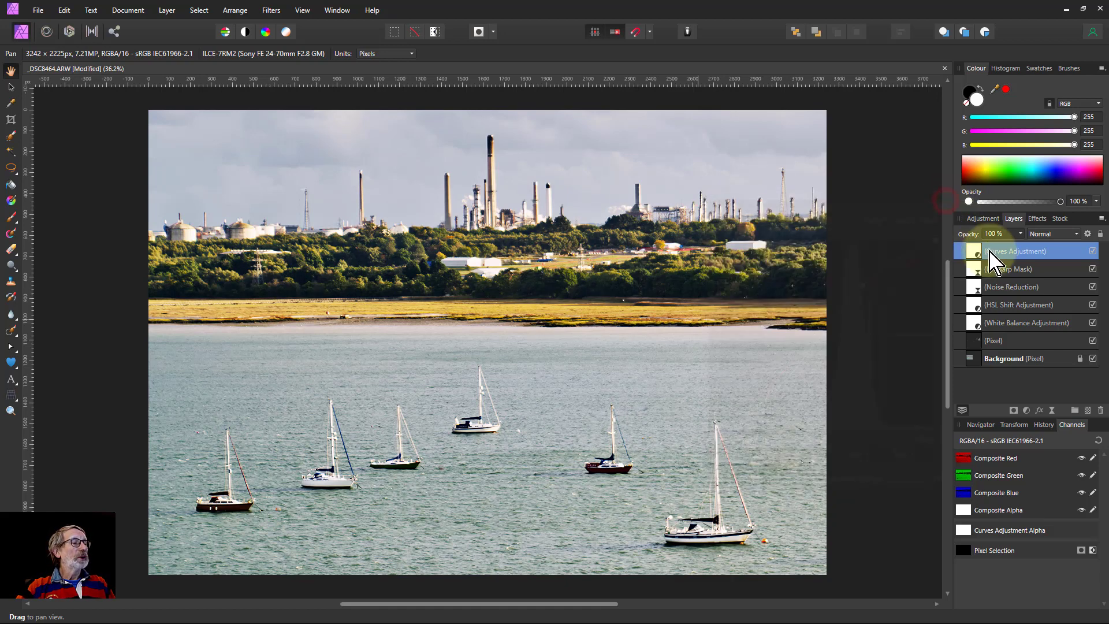
Step: Invert the Curves adjustment's mask and paint the contrast back over the boats and shoreline with a soft white brush at 34 % opacity
key(ctrl+i)
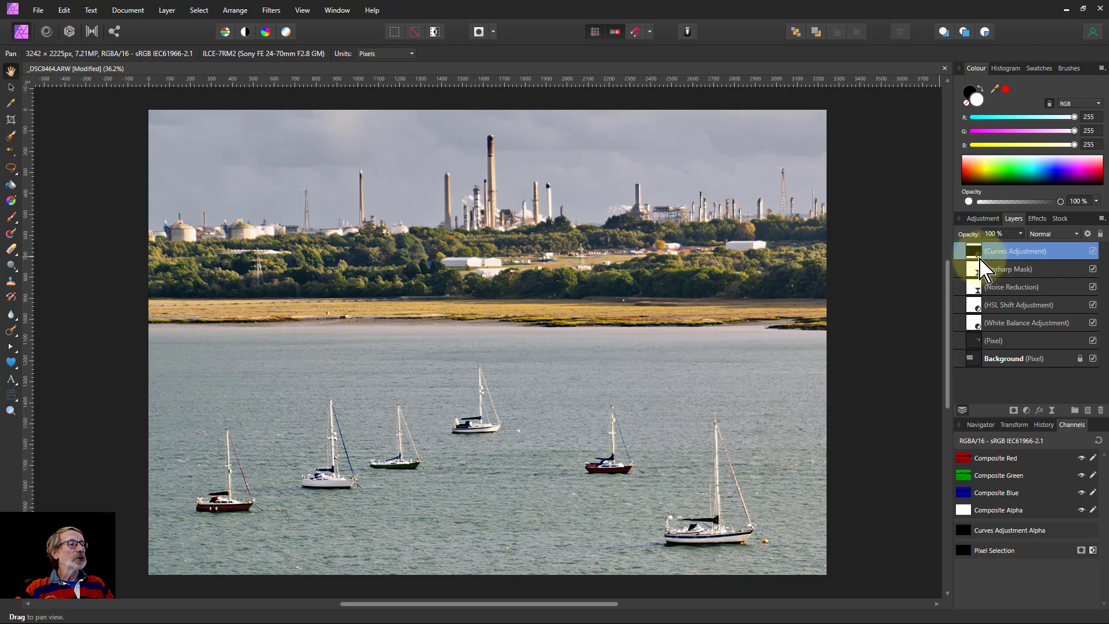
click(10, 217)
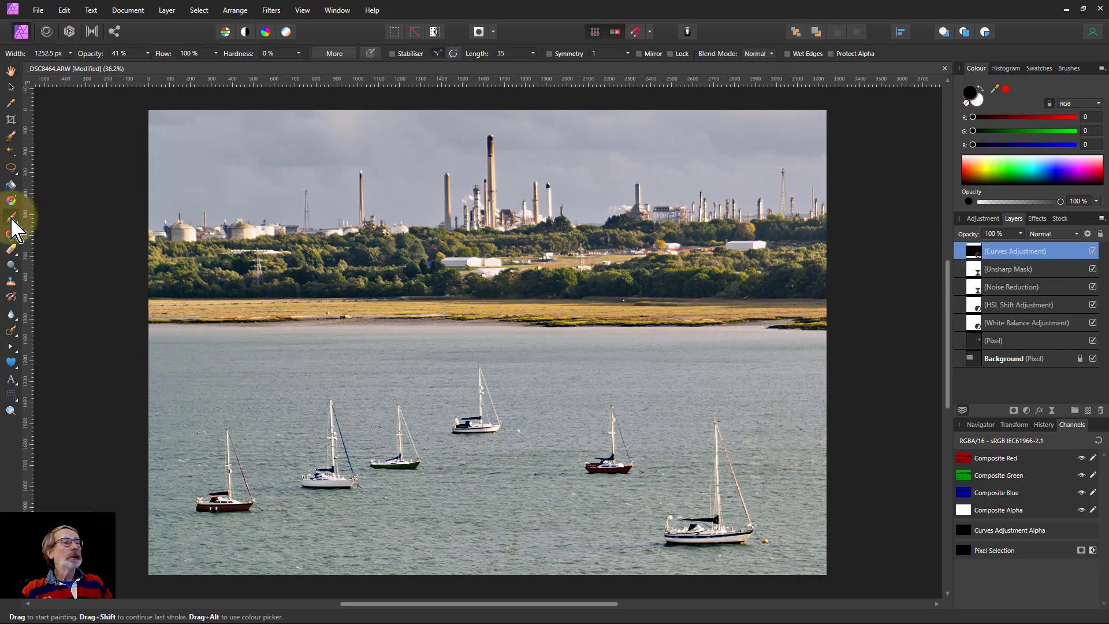
click(971, 92)
click(978, 101)
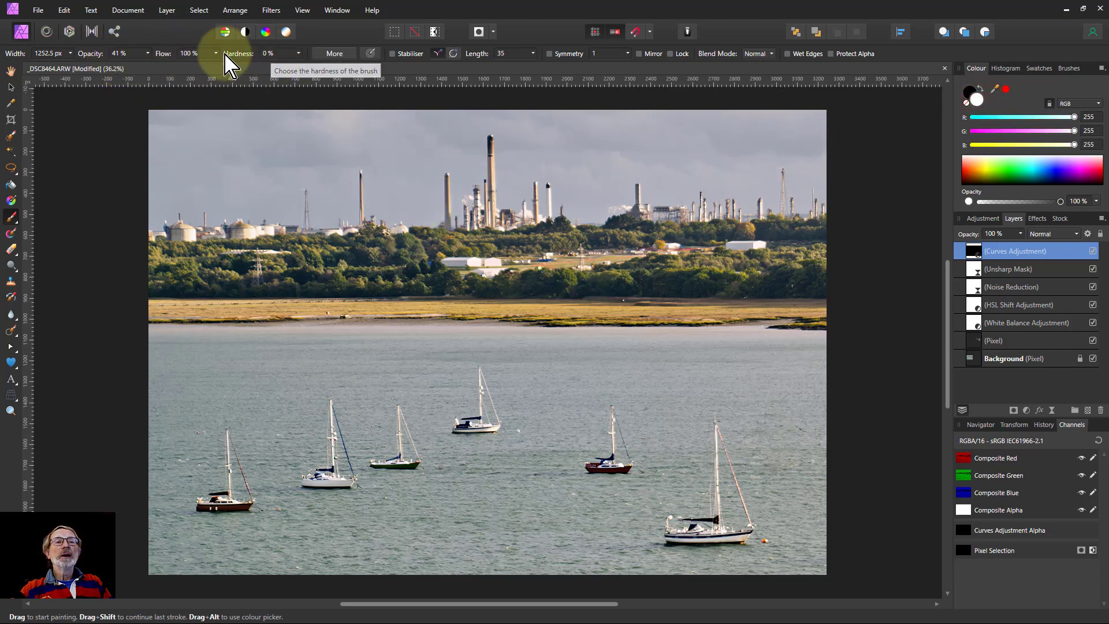
drag(148, 54, 149, 68)
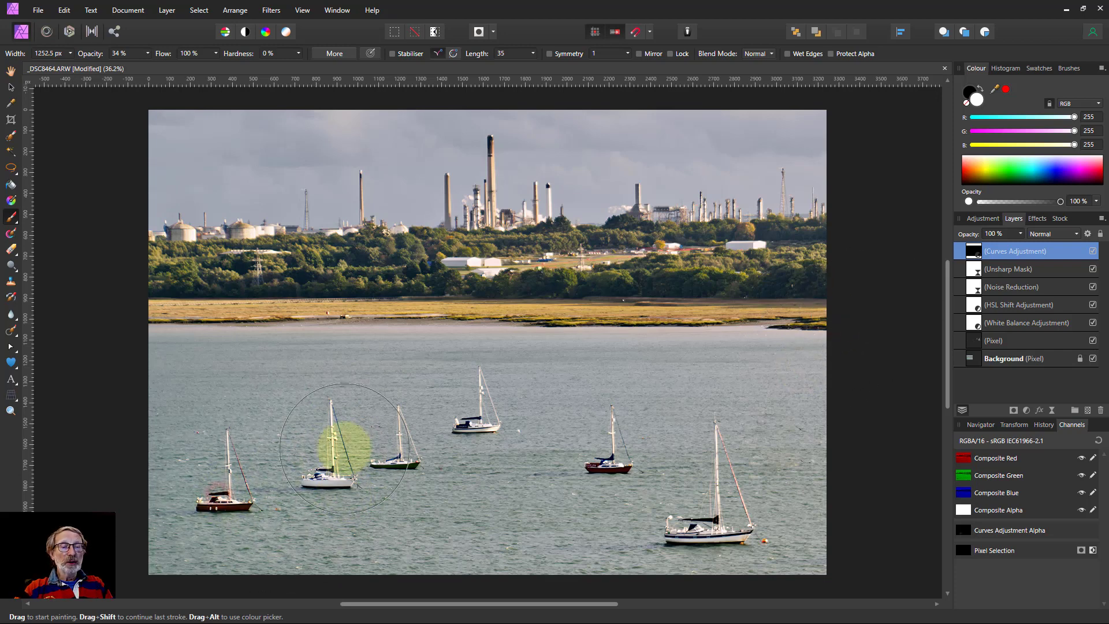
click(710, 501)
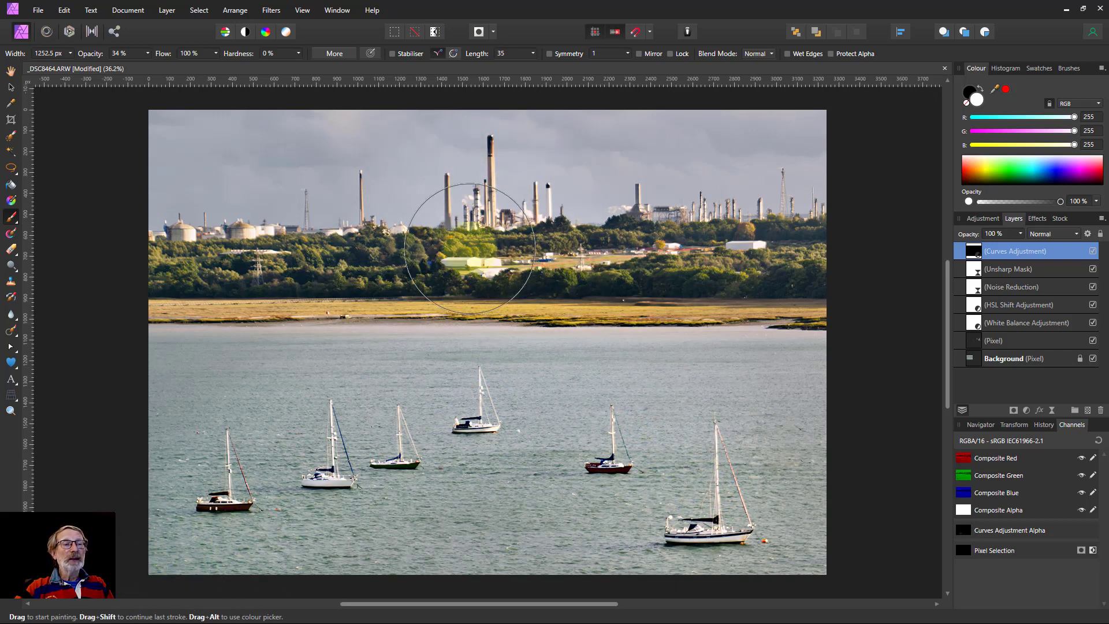
drag(713, 486, 715, 502)
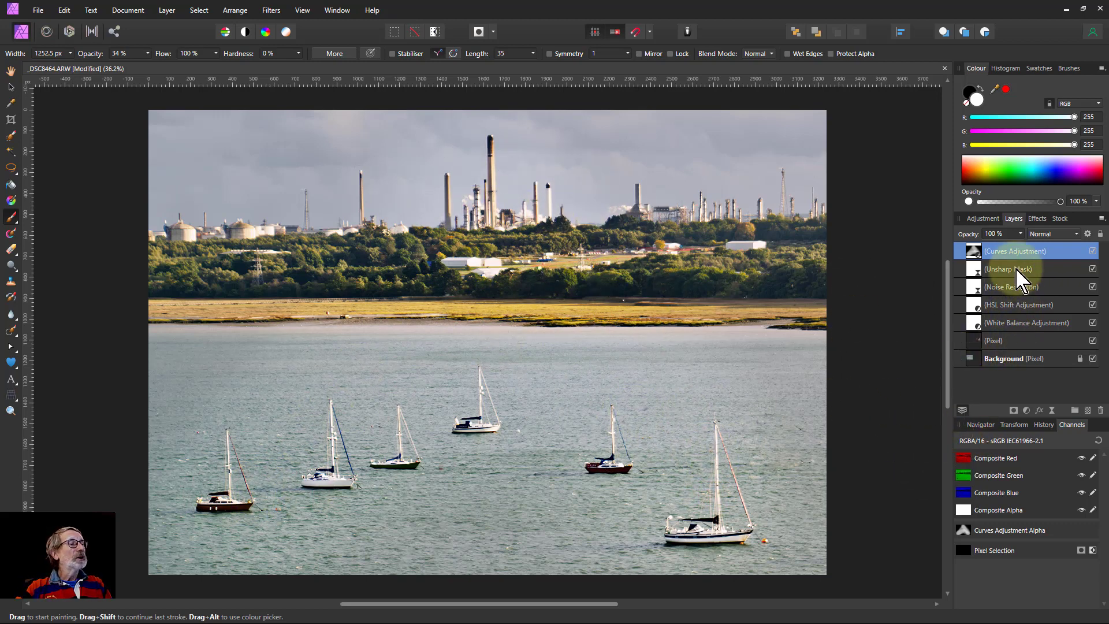
Step: Reduce the Curves adjustment's opacity to 81 % and compare the photo with and without it
click(1021, 234)
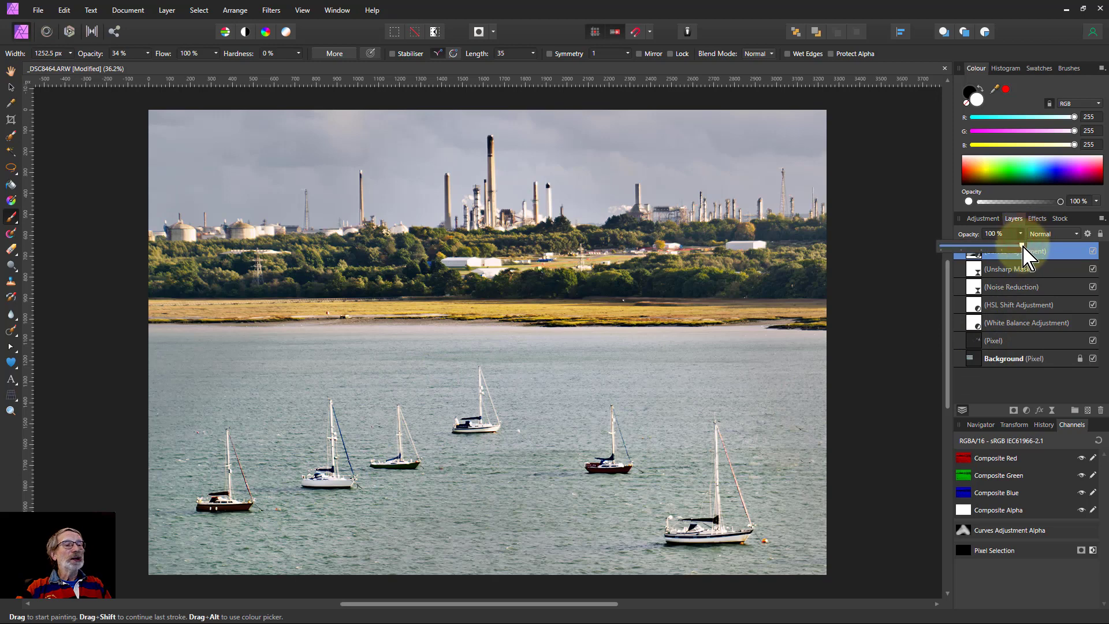
drag(1023, 246, 1007, 251)
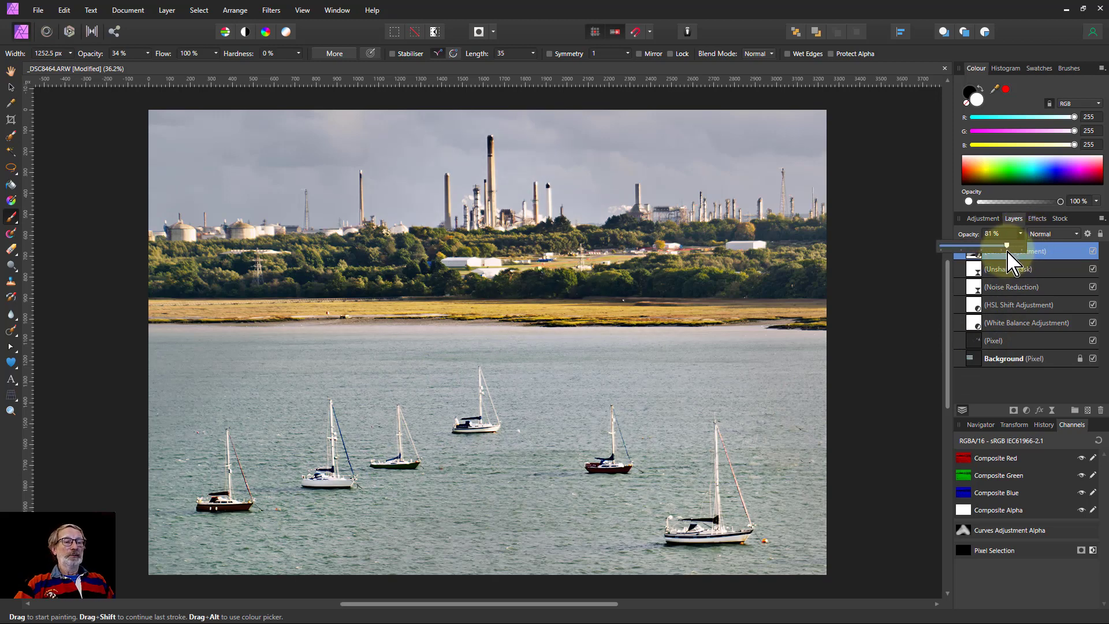
drag(1007, 251, 1010, 255)
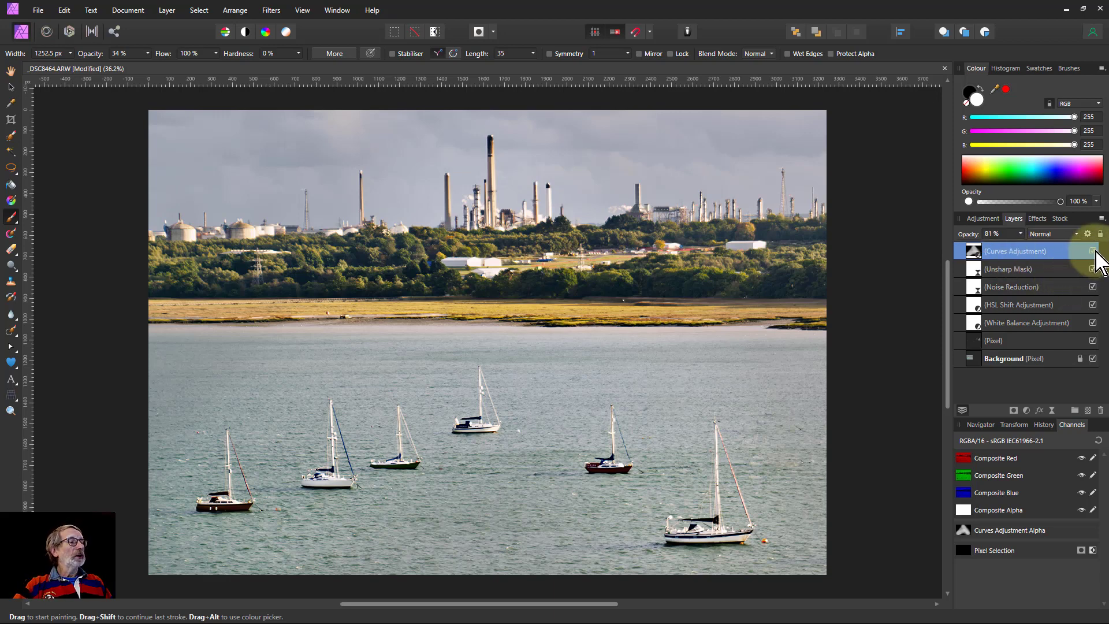
click(1093, 251)
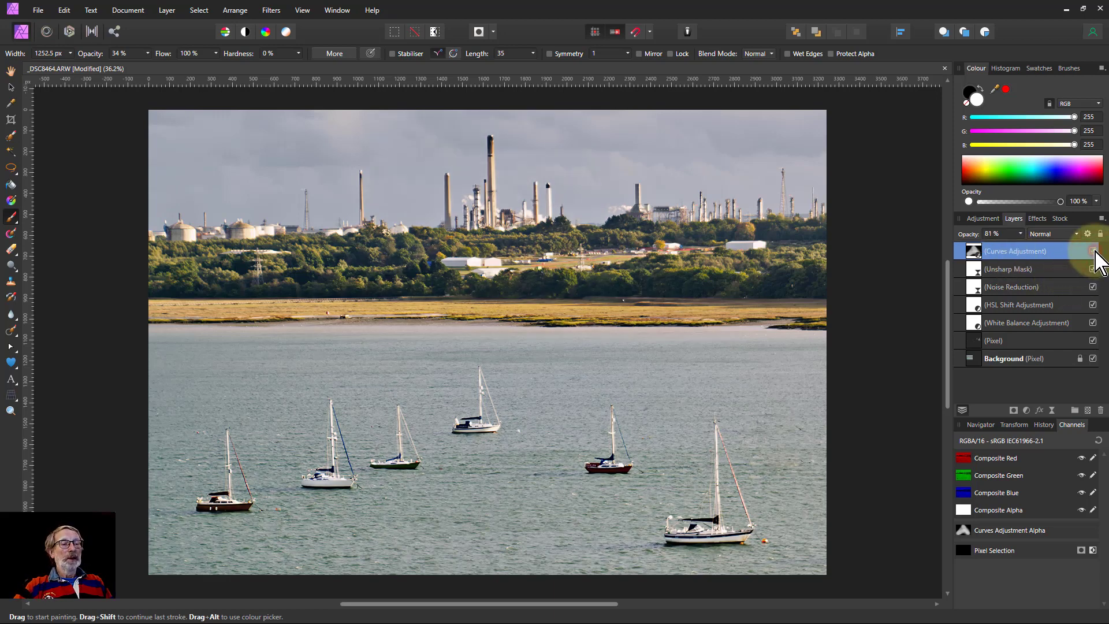
click(1093, 251)
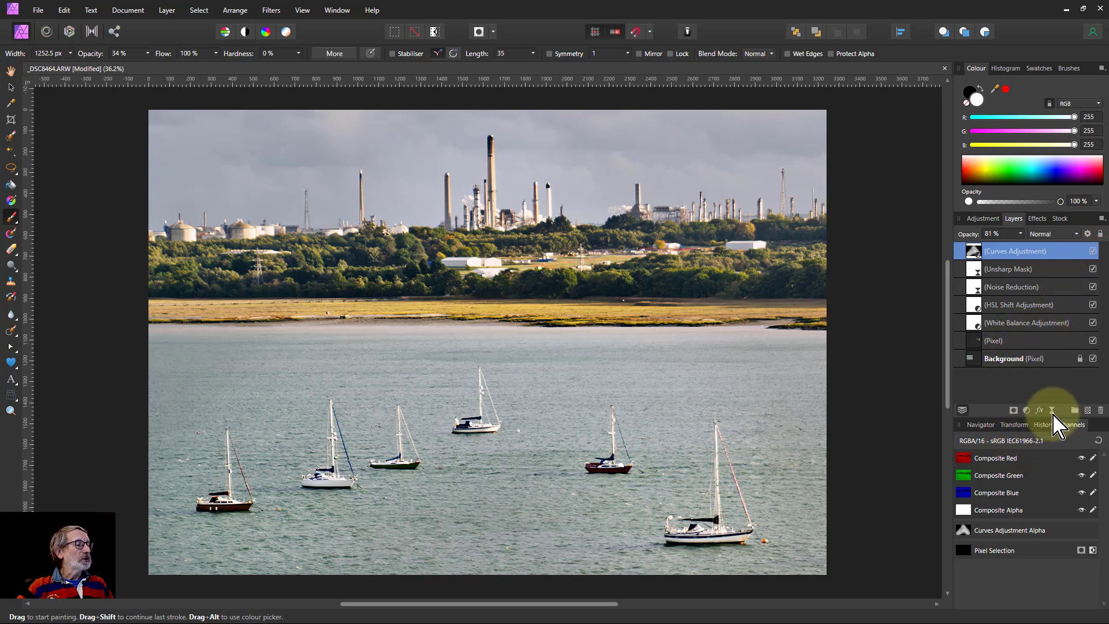
Step: Add a live Vignette filter with exposure -1.217, hardness 50 %, scale 176 % and shape 70 %
click(1050, 410)
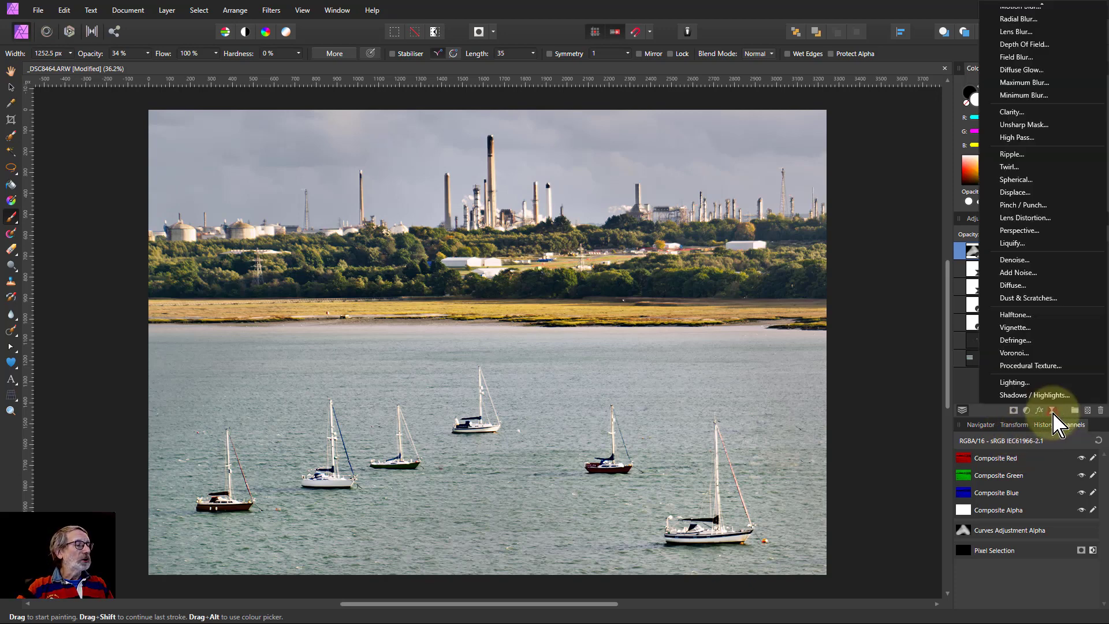
click(1015, 327)
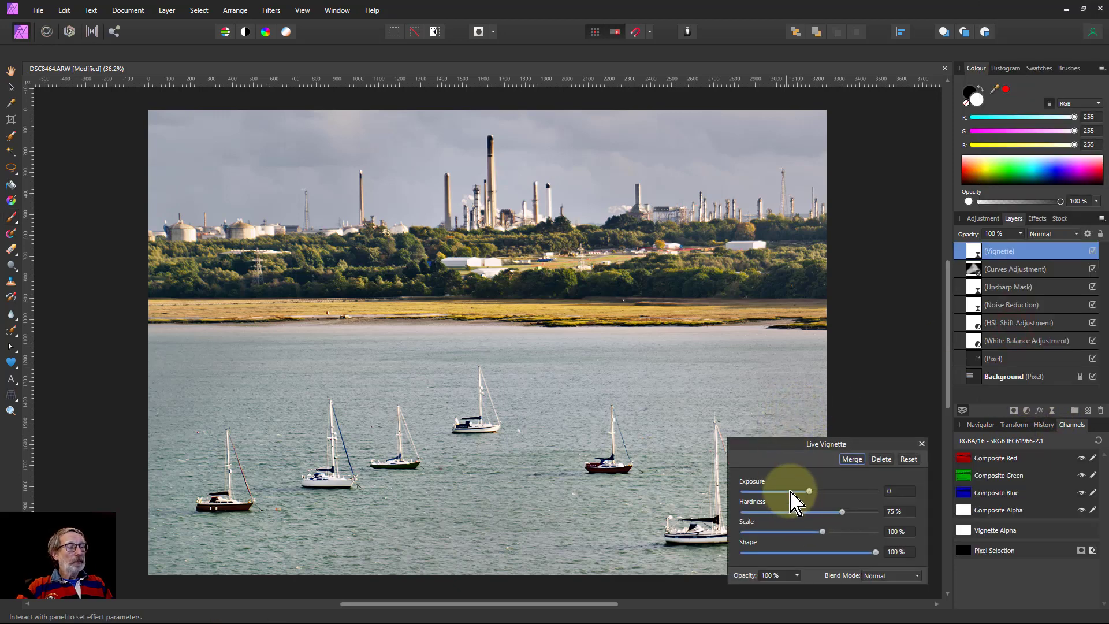
drag(809, 491, 726, 497)
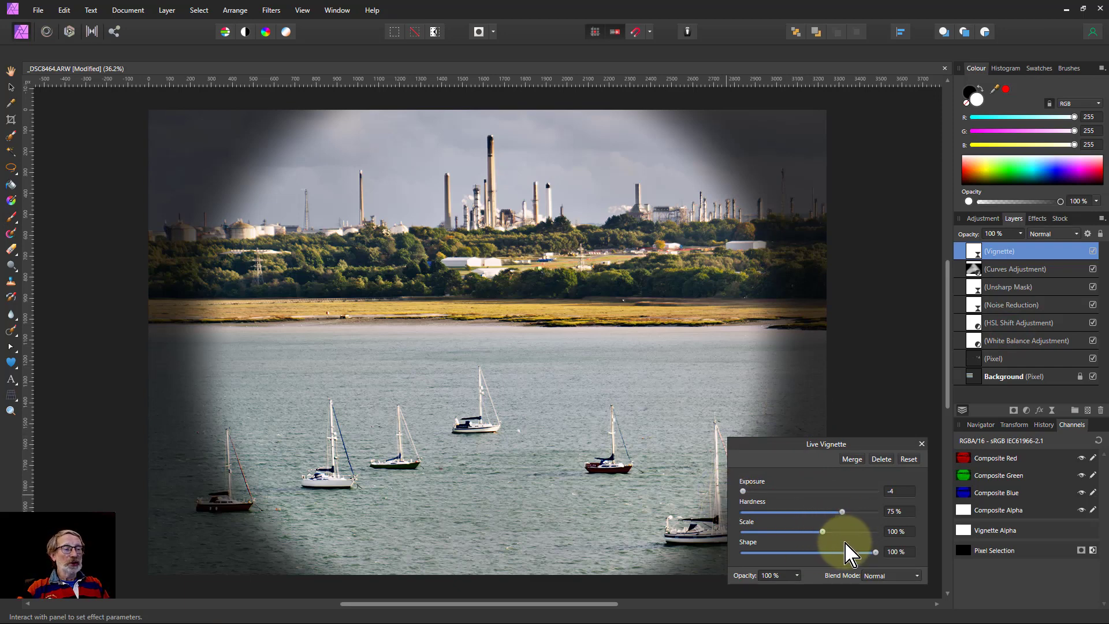
drag(876, 553, 837, 553)
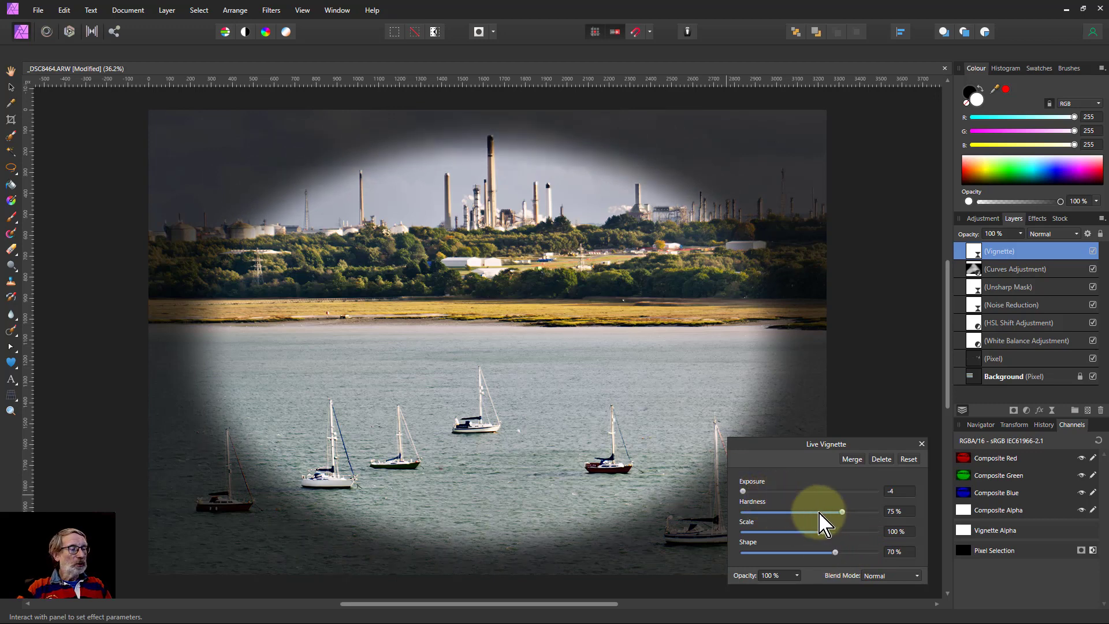
drag(823, 531, 835, 532)
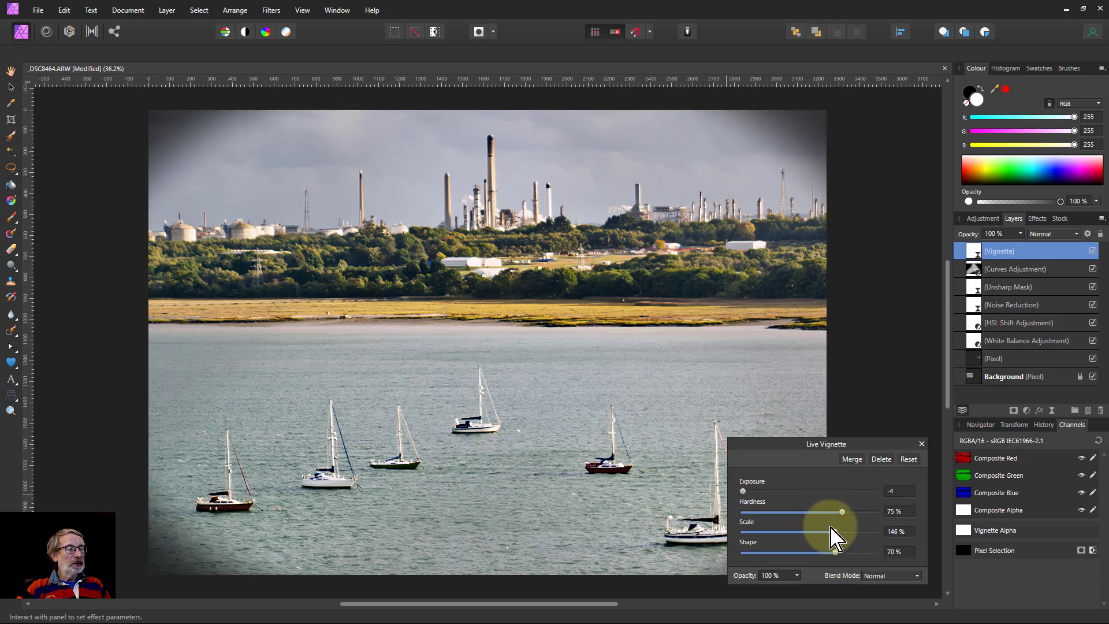
mouse_move(840, 513)
mouse_down()
mouse_move(800, 514)
mouse_move(844, 533)
mouse_up()
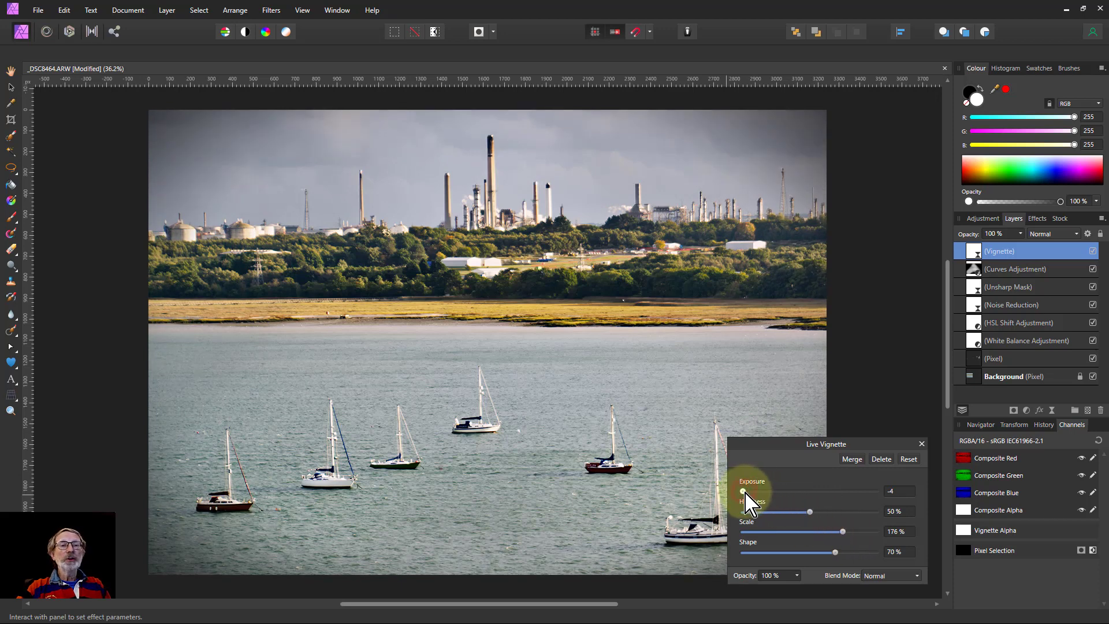
drag(745, 492, 794, 505)
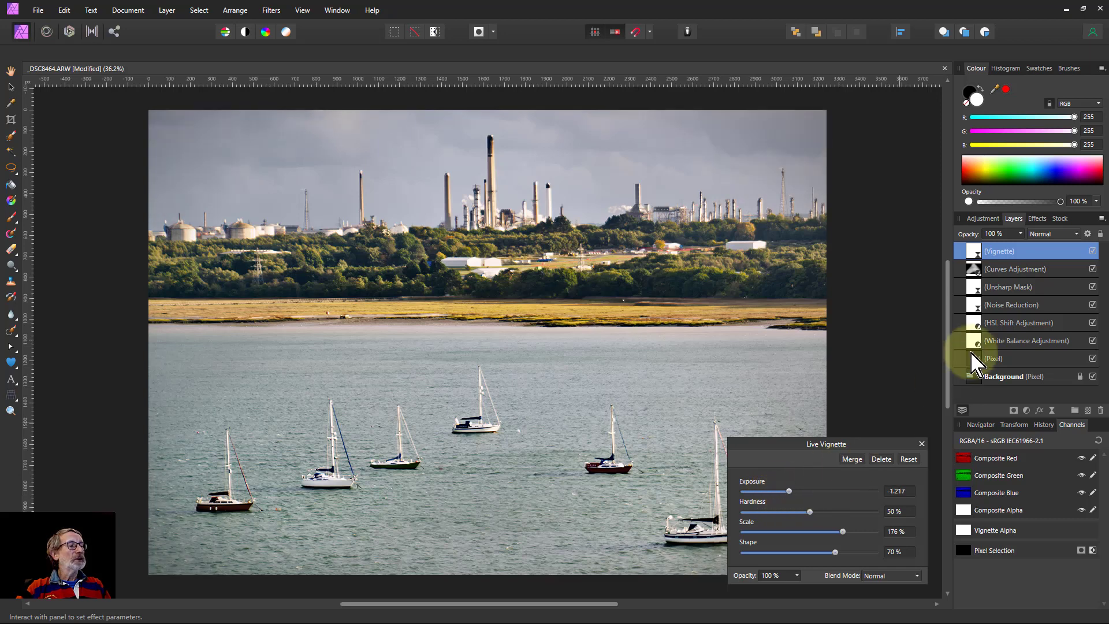
Step: Compare the photo with and without the vignette, leave it enabled and close its settings
click(1094, 252)
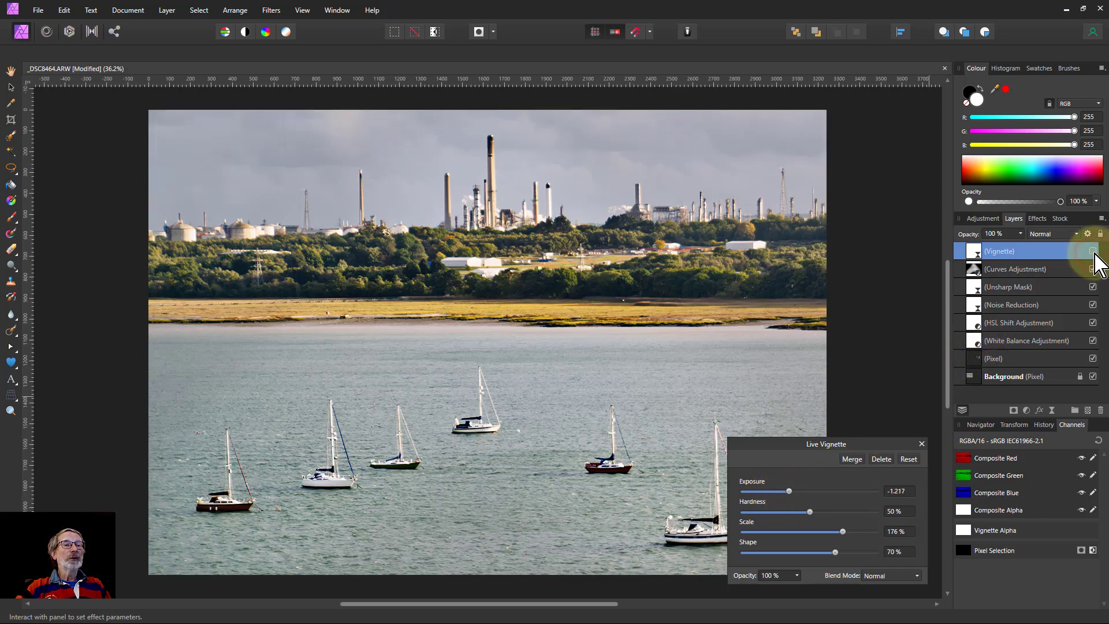
click(1094, 252)
click(1093, 252)
click(1093, 252)
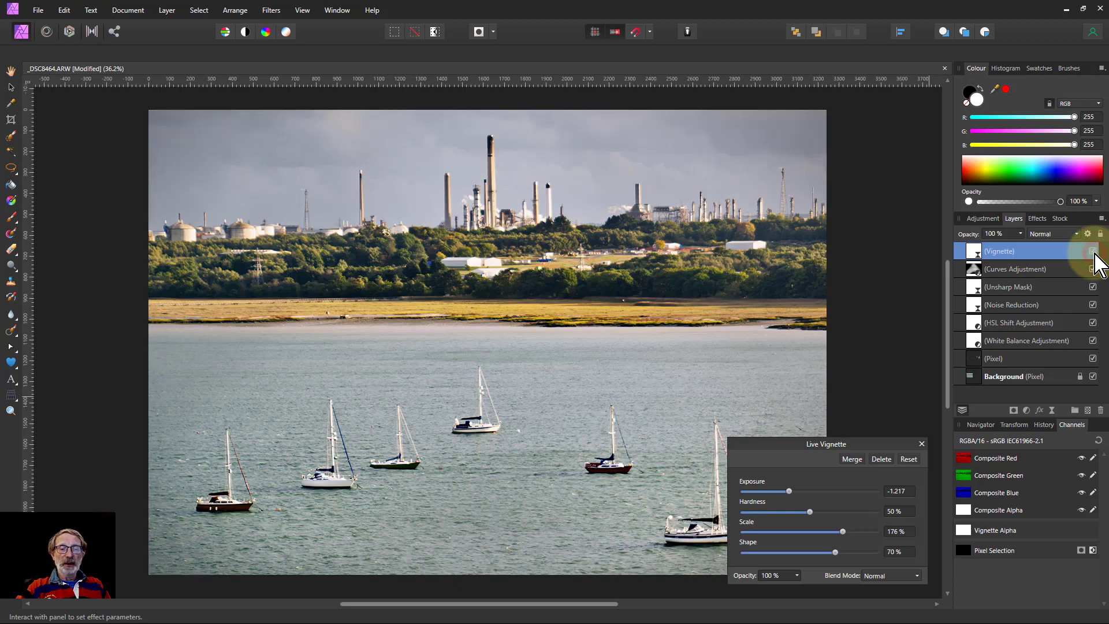
click(922, 443)
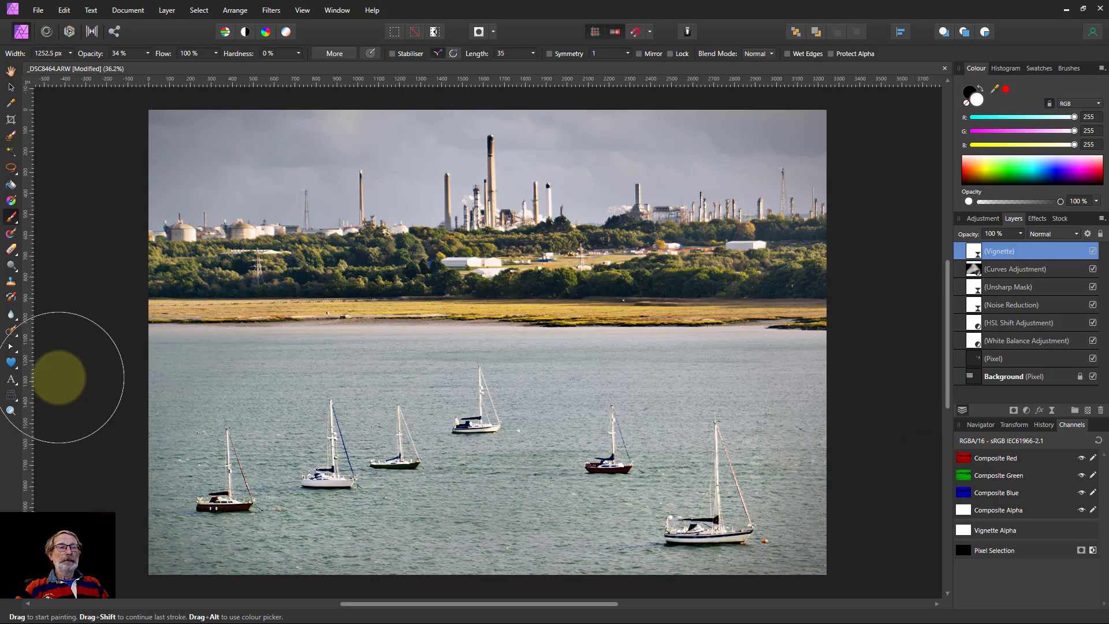